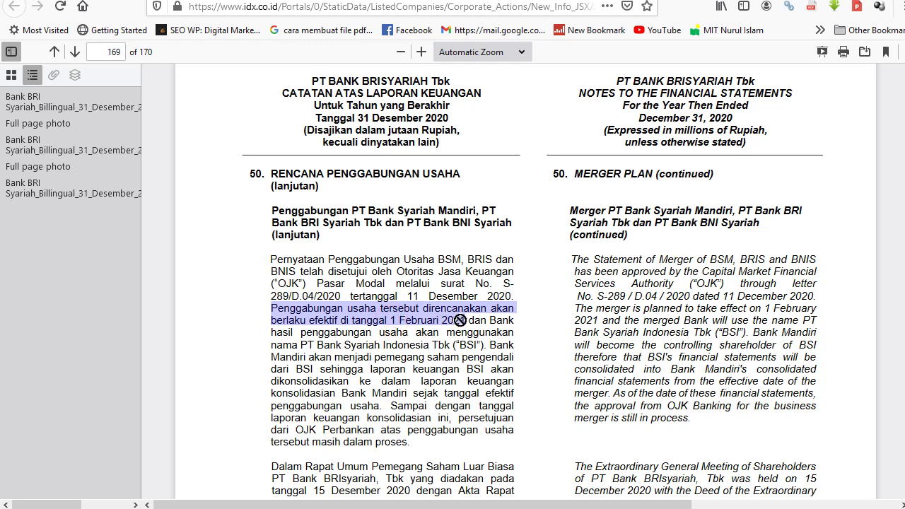
click(461, 320)
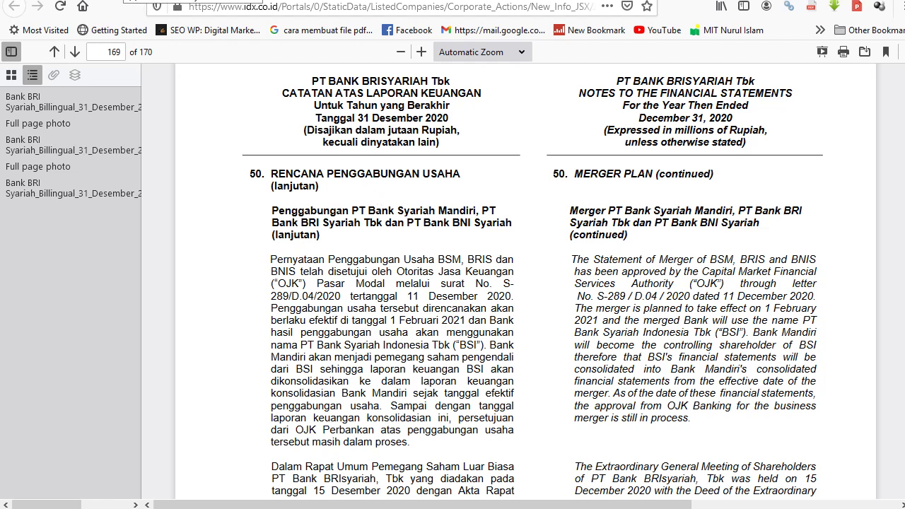
click(160, 3)
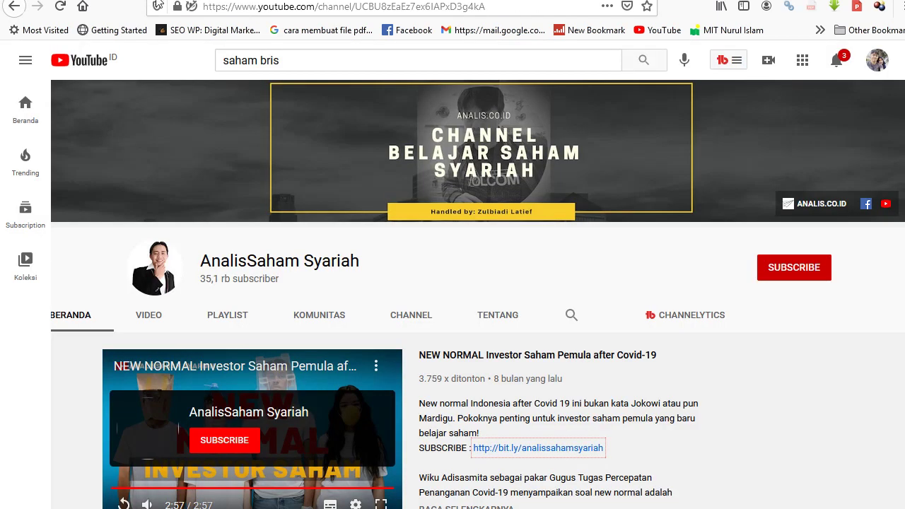
click(296, 61)
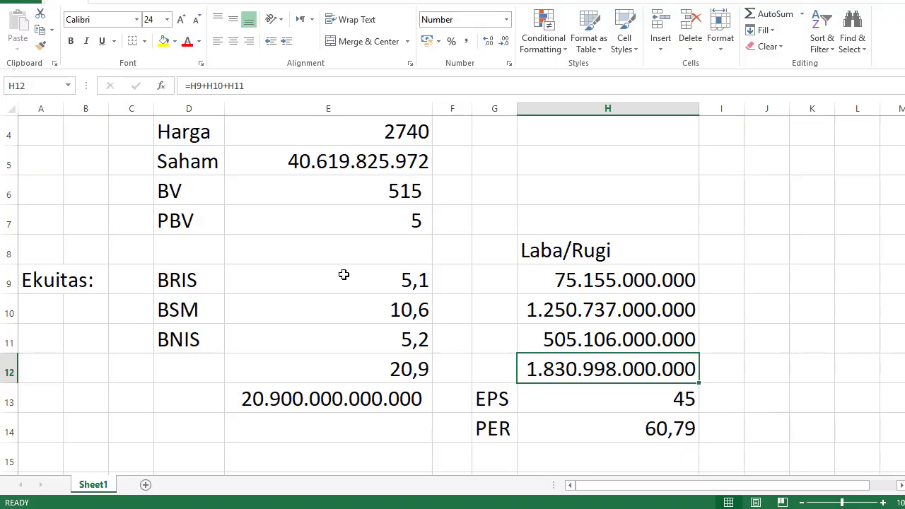
Step: Review in the Excel sheet the equity figures of BRIS, BSM and BNIS, their total, and the share price, BV and PBV cells
click(326, 276)
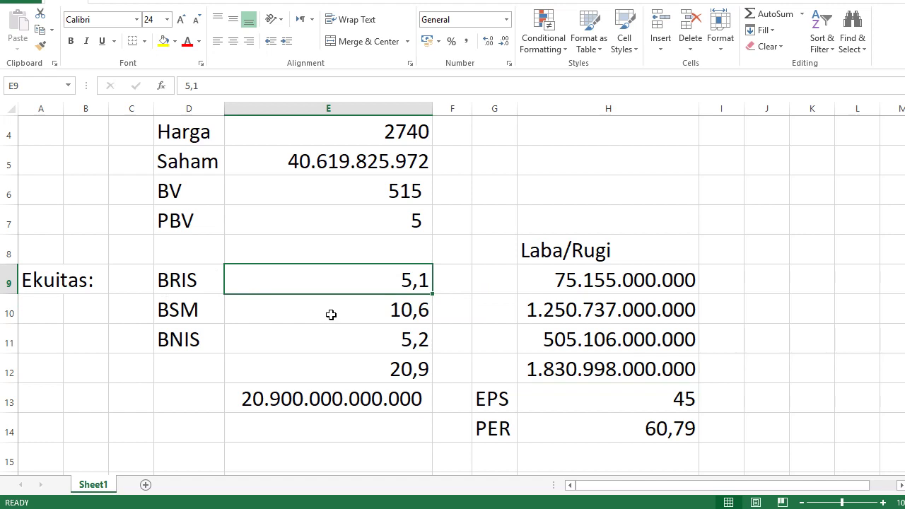
click(365, 309)
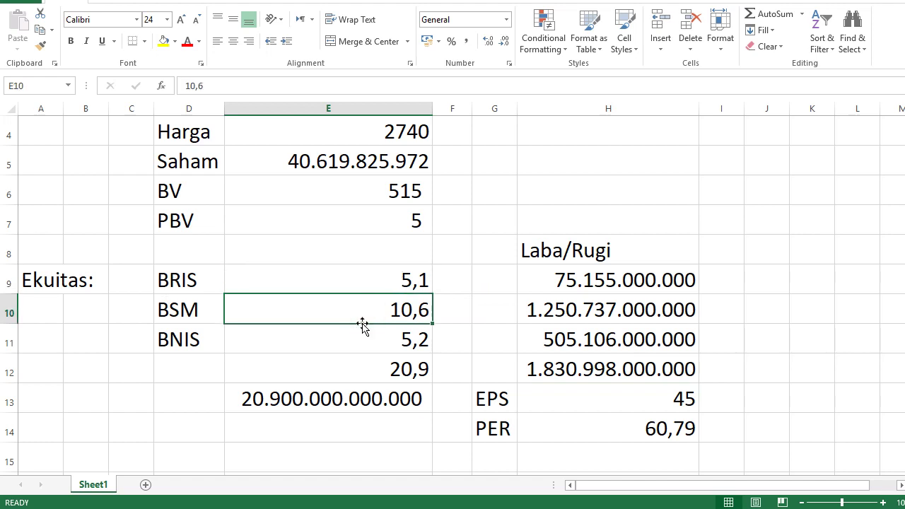
click(362, 339)
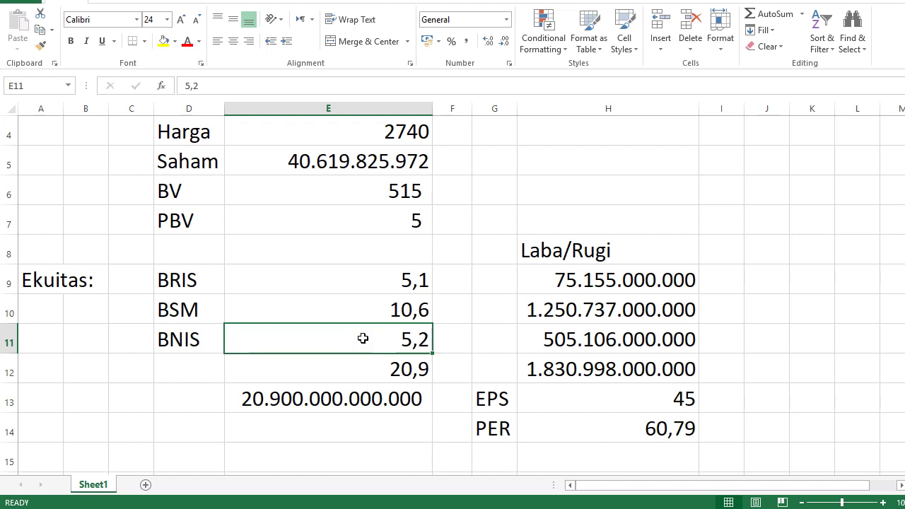
click(365, 366)
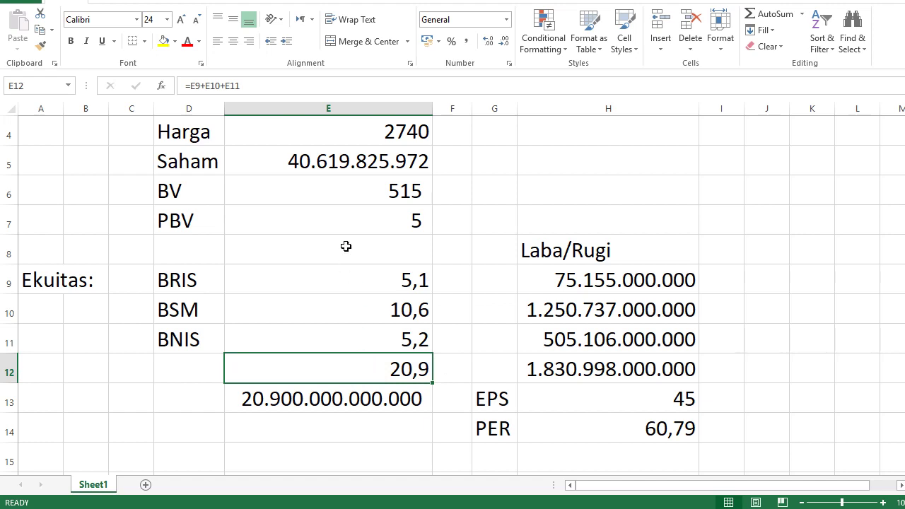
click(343, 223)
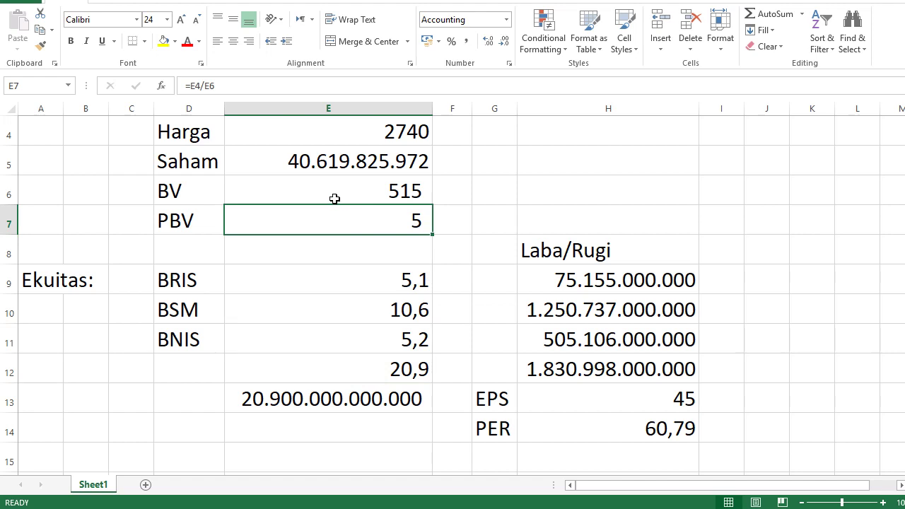
click(332, 191)
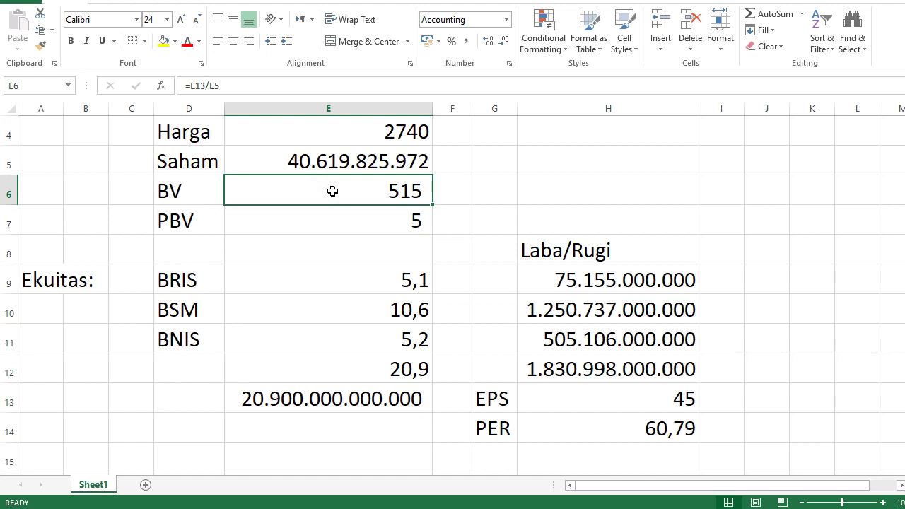
click(302, 123)
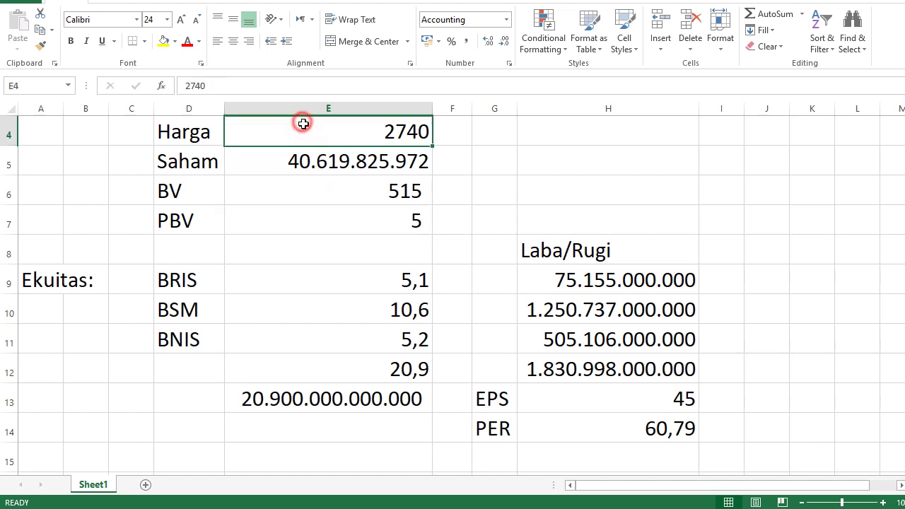
click(391, 194)
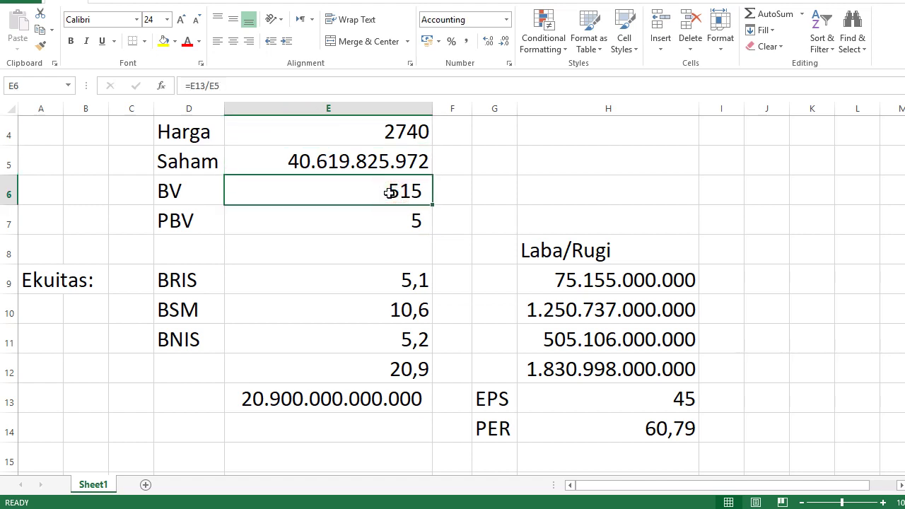
click(396, 136)
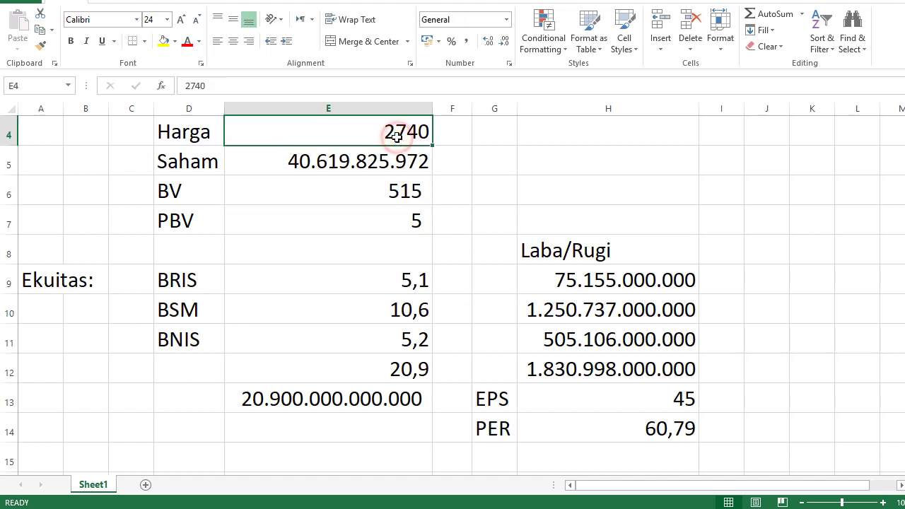
click(391, 191)
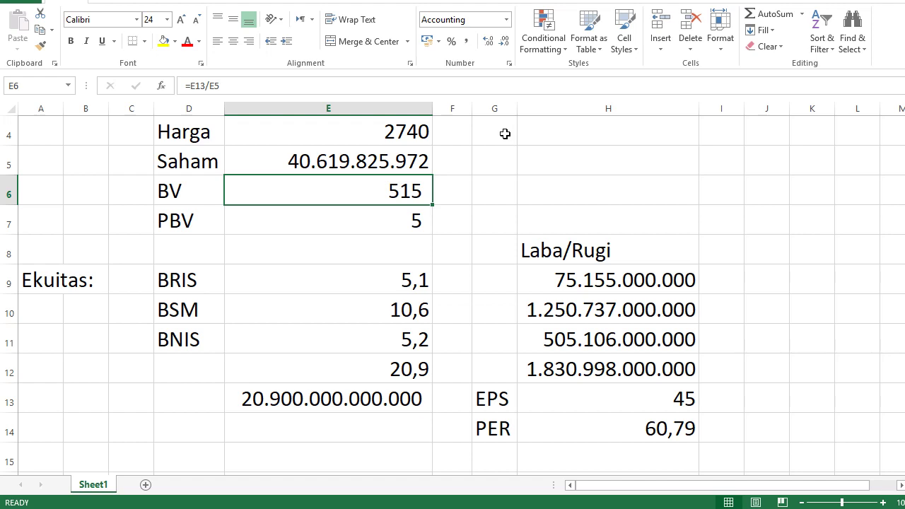
click(300, 134)
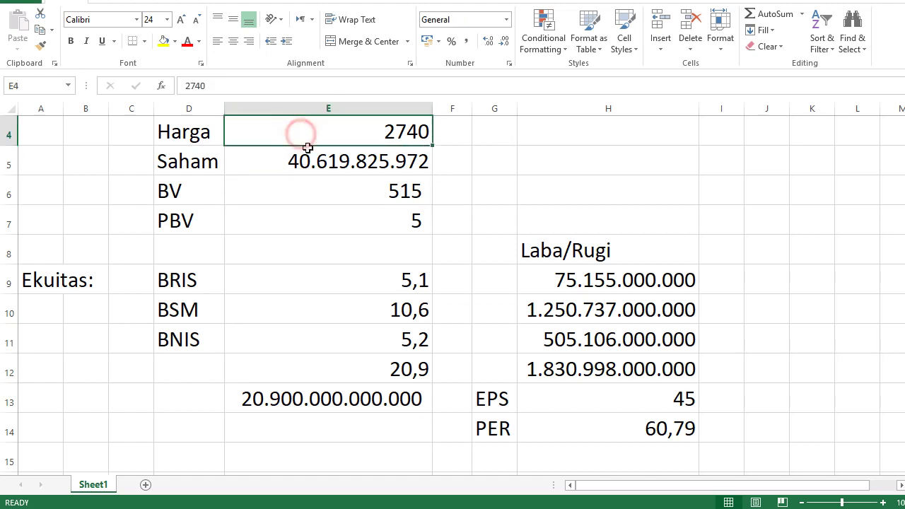
click(290, 189)
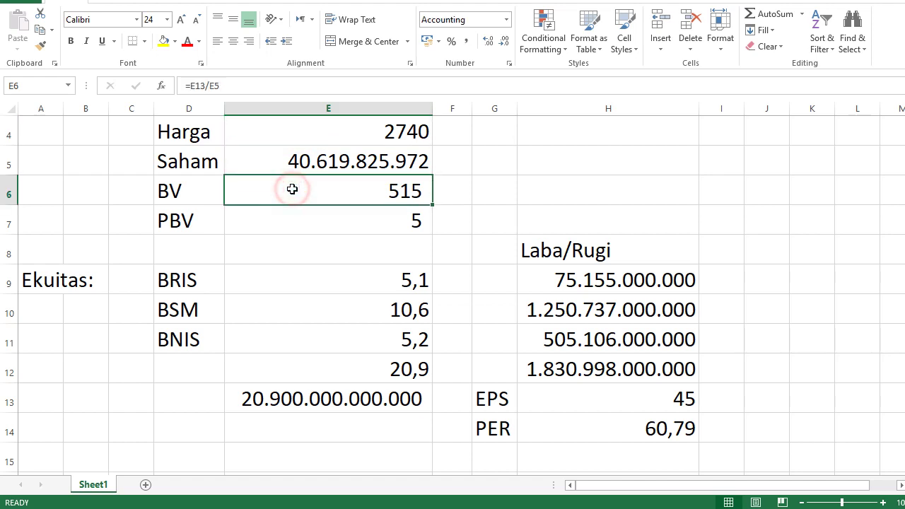
Step: Show the PBV value in E7 with one decimal place
click(343, 214)
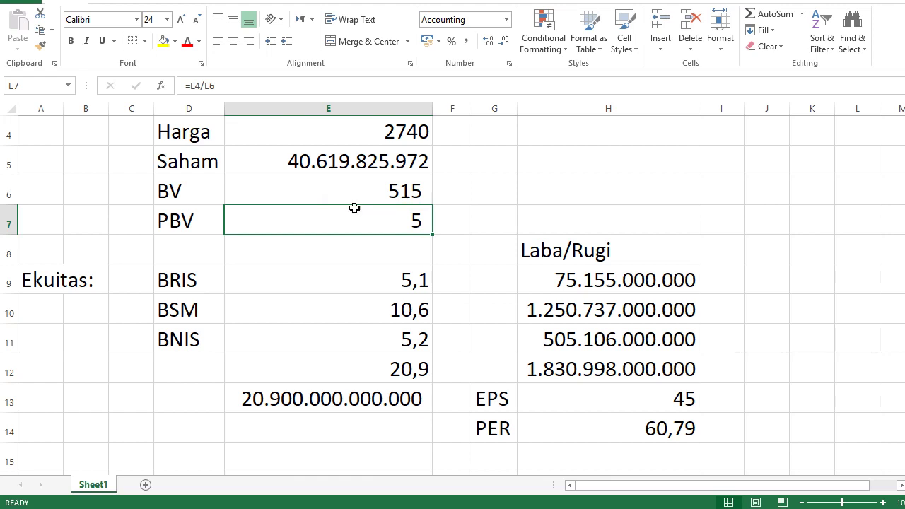
click(487, 42)
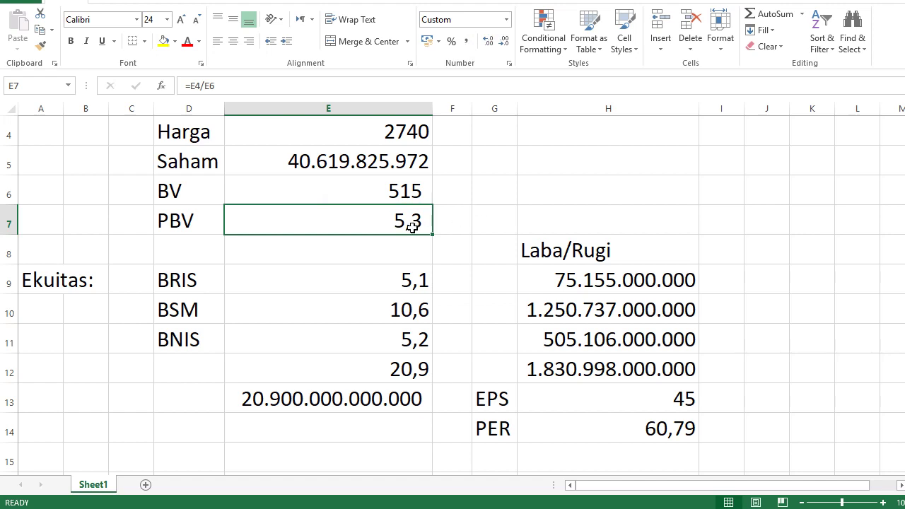
Step: Check the three banks' equity rows, switch to the browser and examine Bank BNI Syariah's financial report
click(196, 287)
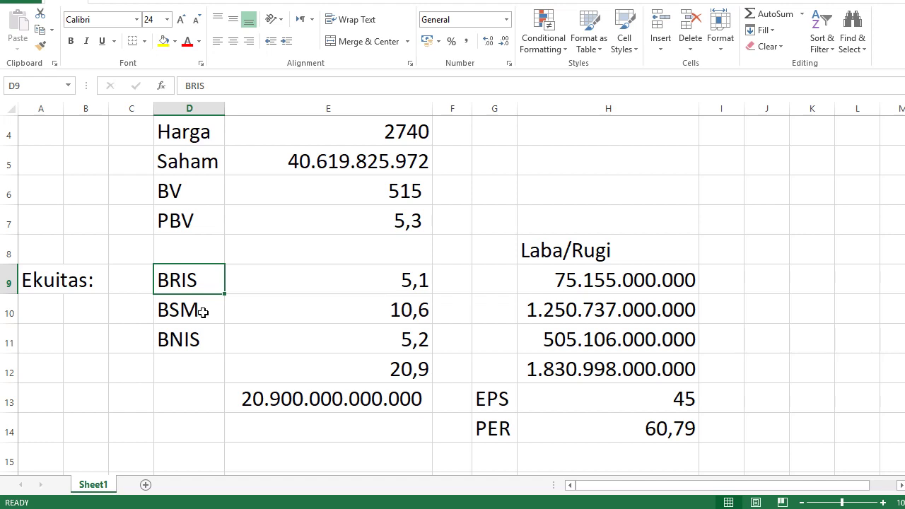
click(203, 312)
click(204, 335)
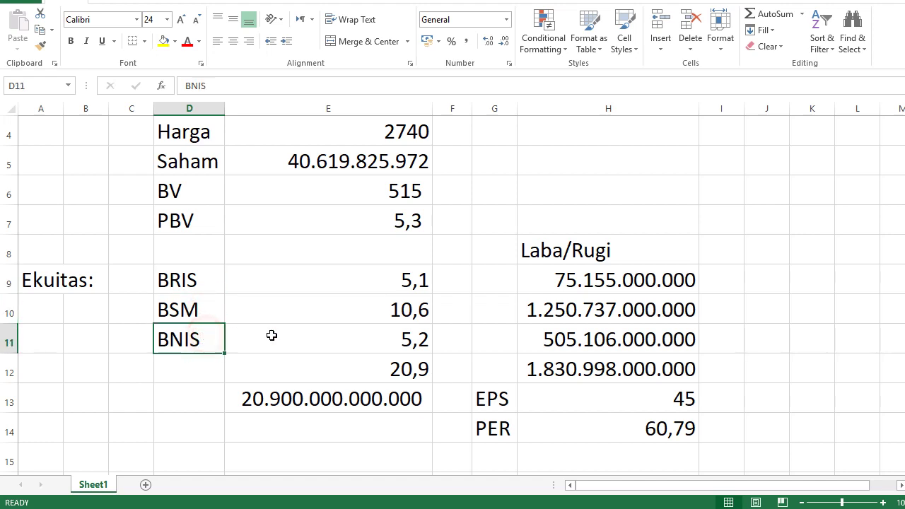
click(327, 336)
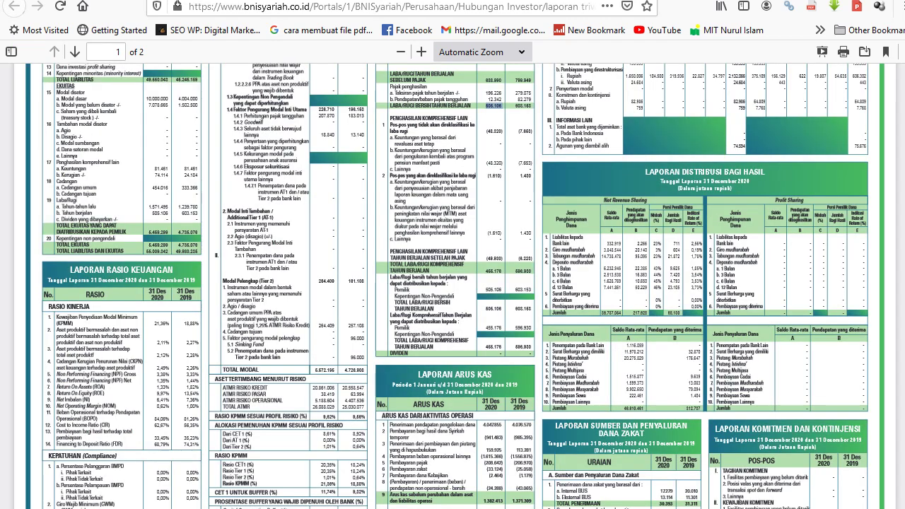
scroll(327, 237, up, 5)
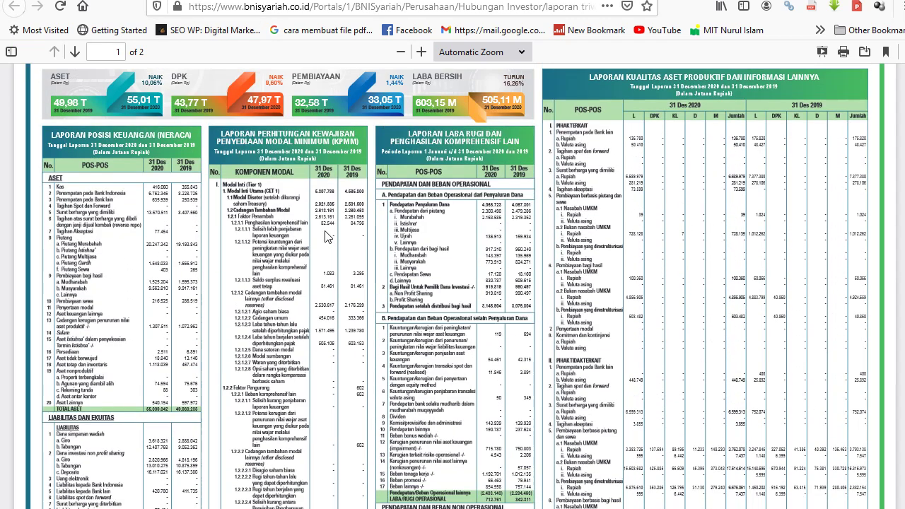
scroll(325, 235, up, 3)
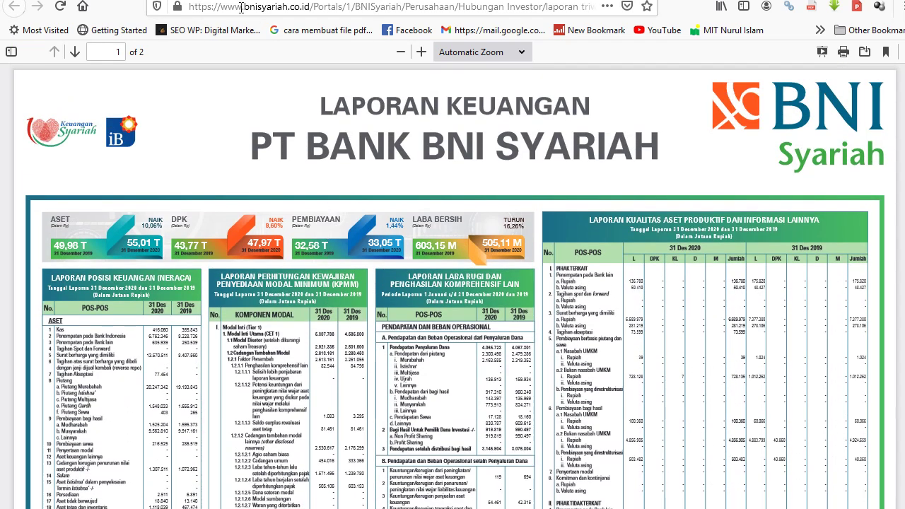
scroll(324, 224, down, 15)
scroll(326, 229, up, 7)
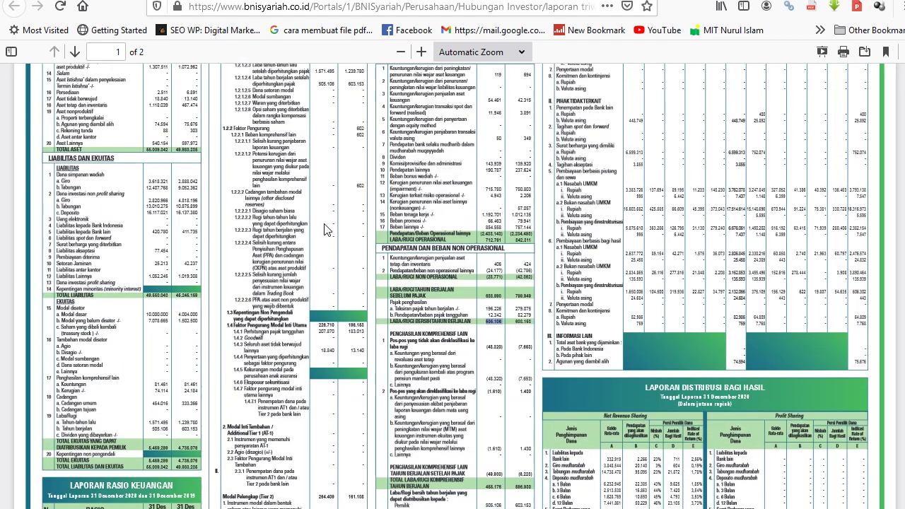
scroll(327, 229, up, 3)
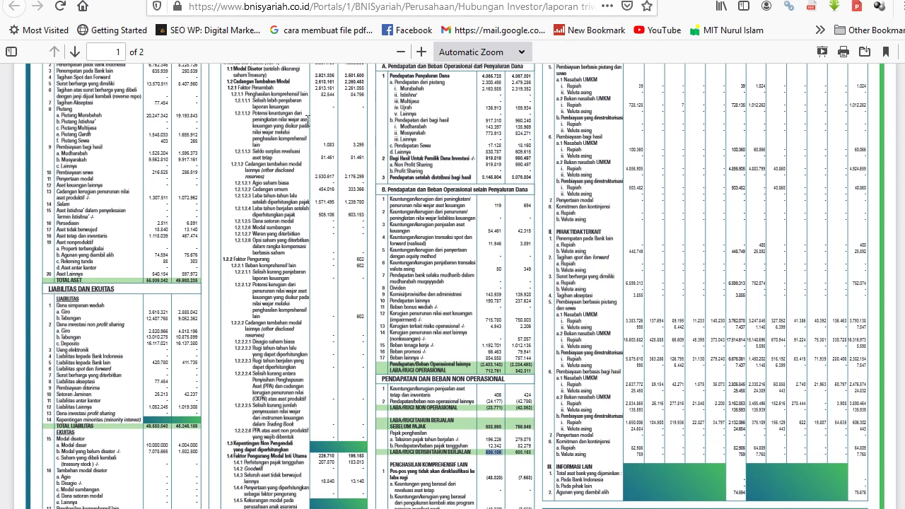
Step: Examine the November financial report of Mandiri Syariah, including its liabilities and profit figures, and return to the Excel sheet
key(ctrl+Tab)
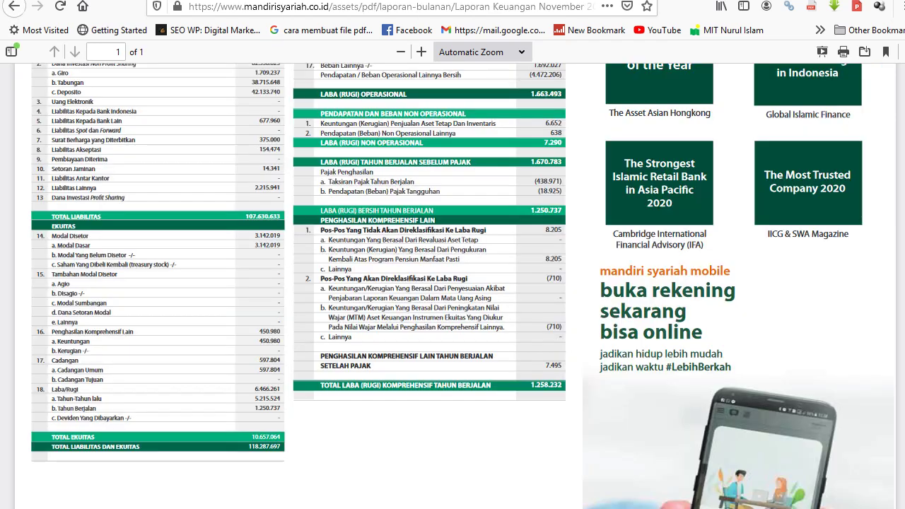
scroll(353, 255, up, 4)
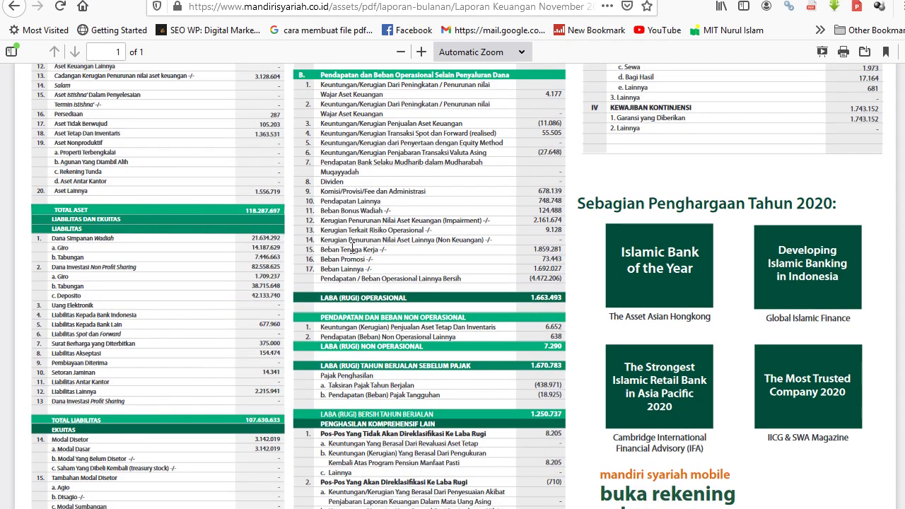
scroll(352, 255, up, 2)
scroll(352, 255, down, 2)
key(alt+Tab)
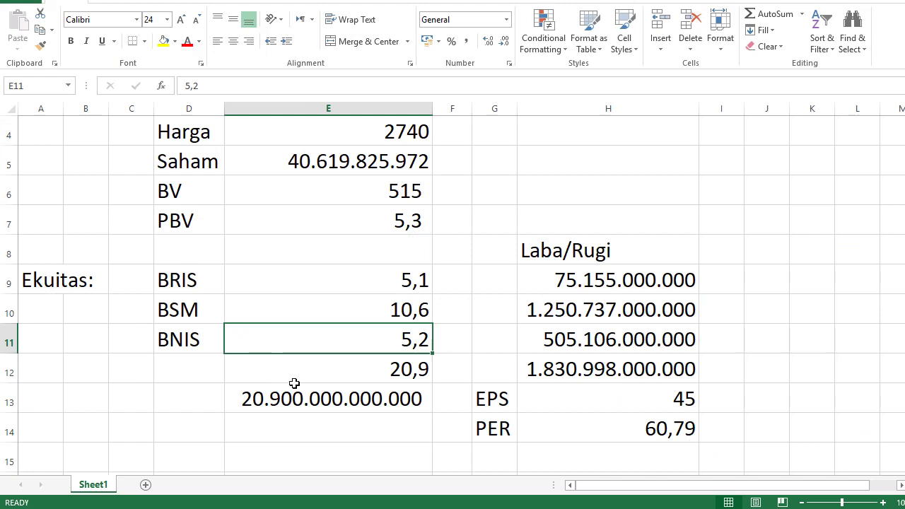
Step: Review the PBV, the Laba/Rugi figures and their total, and the formulas behind EPS and PER
click(368, 221)
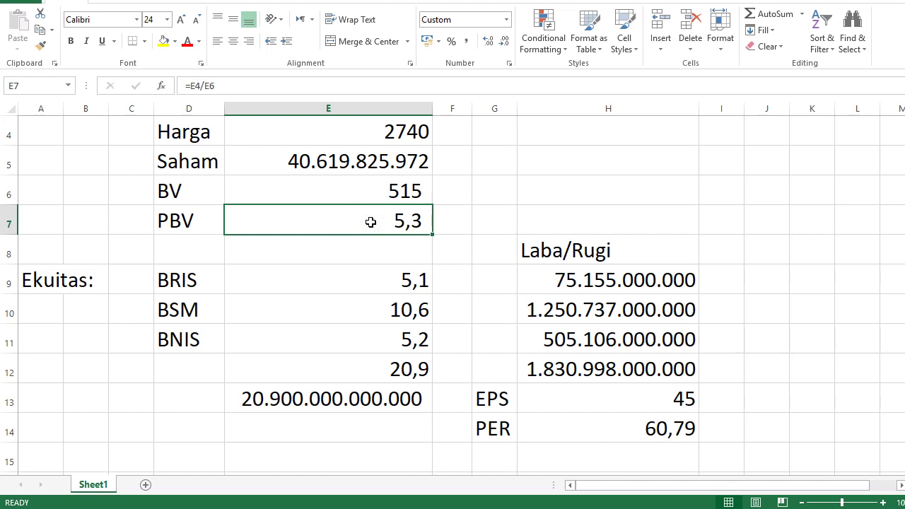
click(566, 278)
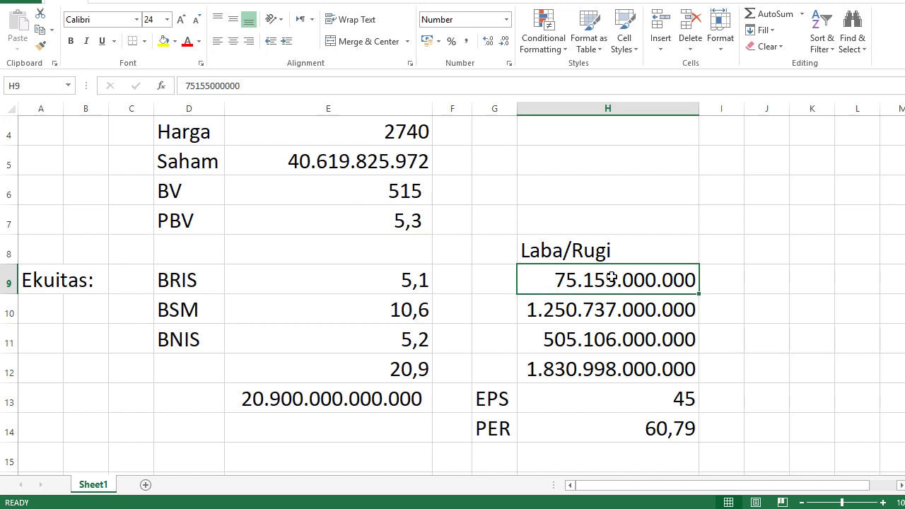
click(574, 311)
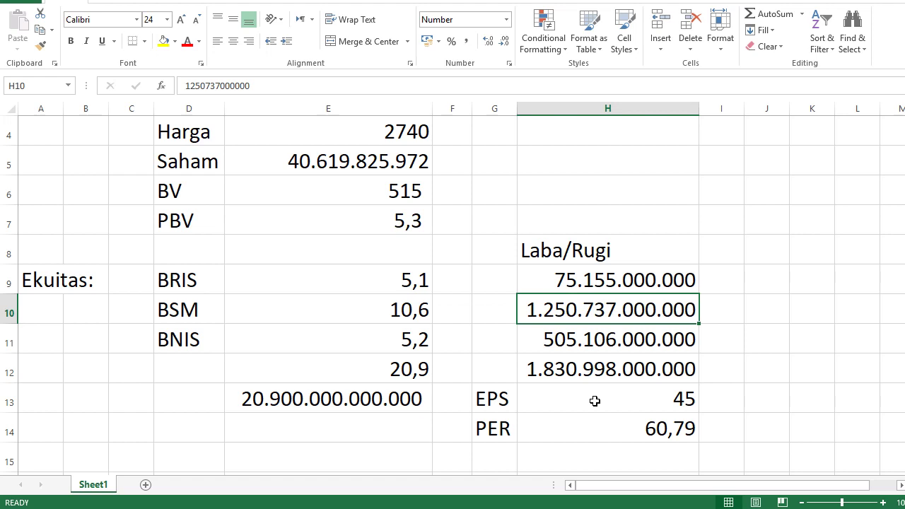
click(551, 372)
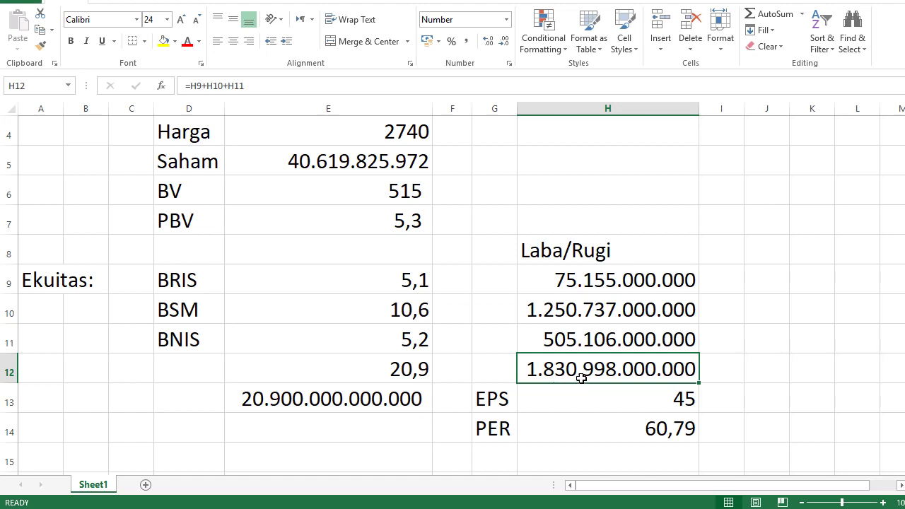
click(566, 399)
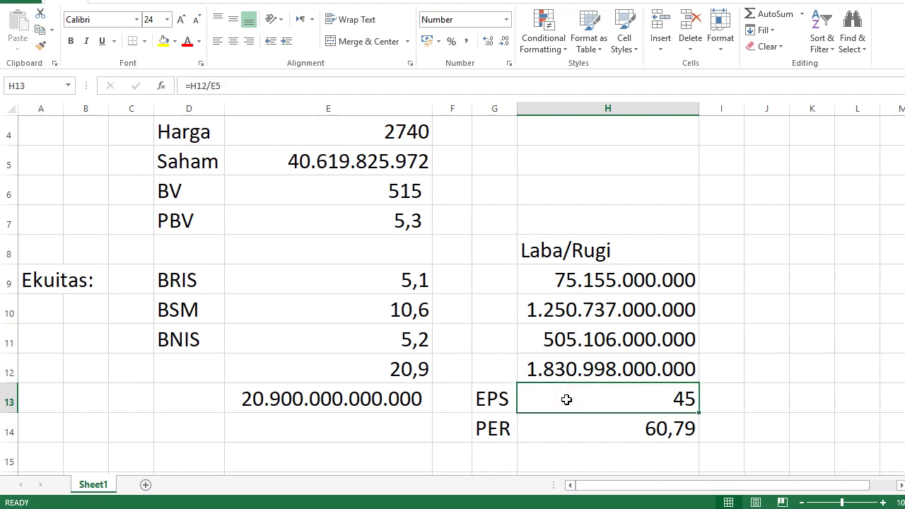
click(358, 131)
click(540, 367)
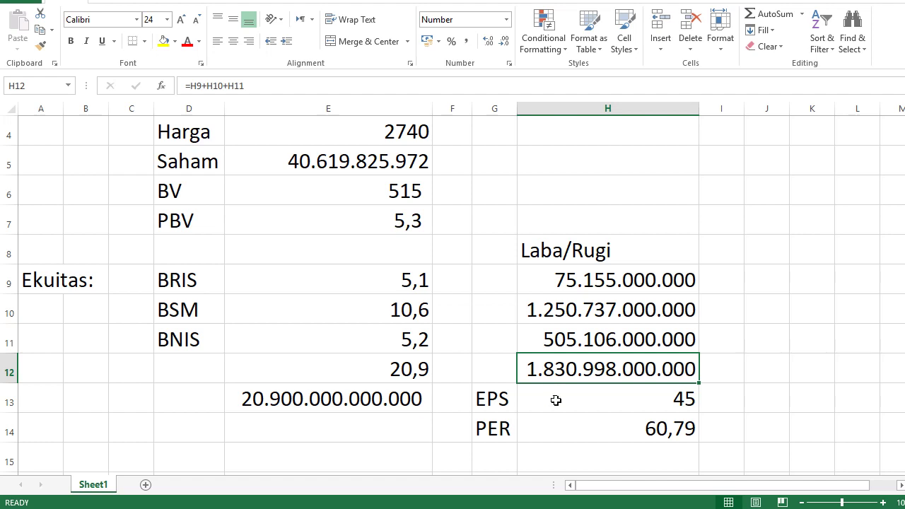
click(555, 399)
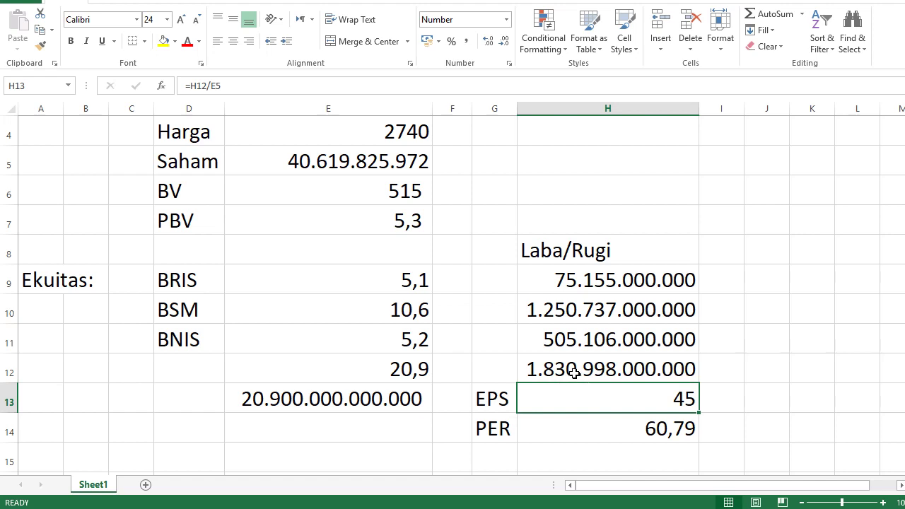
click(566, 427)
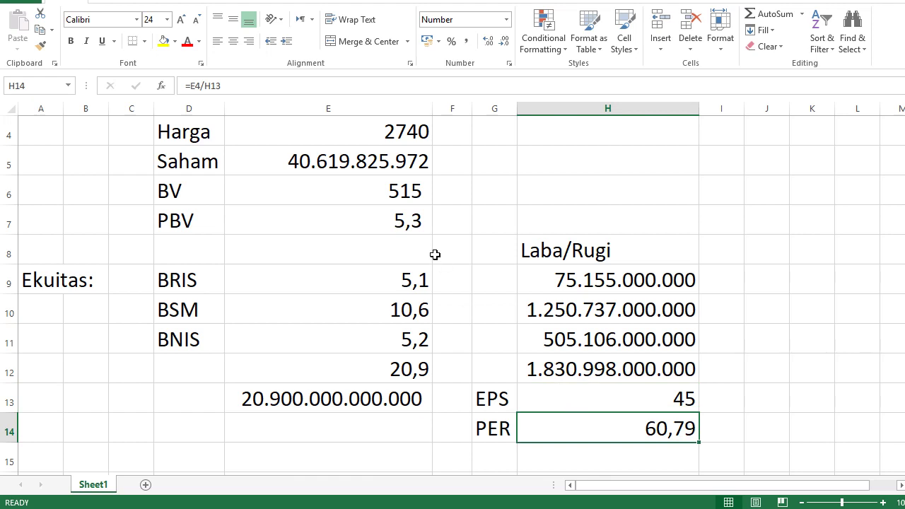
Step: Check the PBV formula, switch to the browser and examine the PER and PBV table in CNBC Indonesia's article on BRIS's post-merger valuation
click(391, 225)
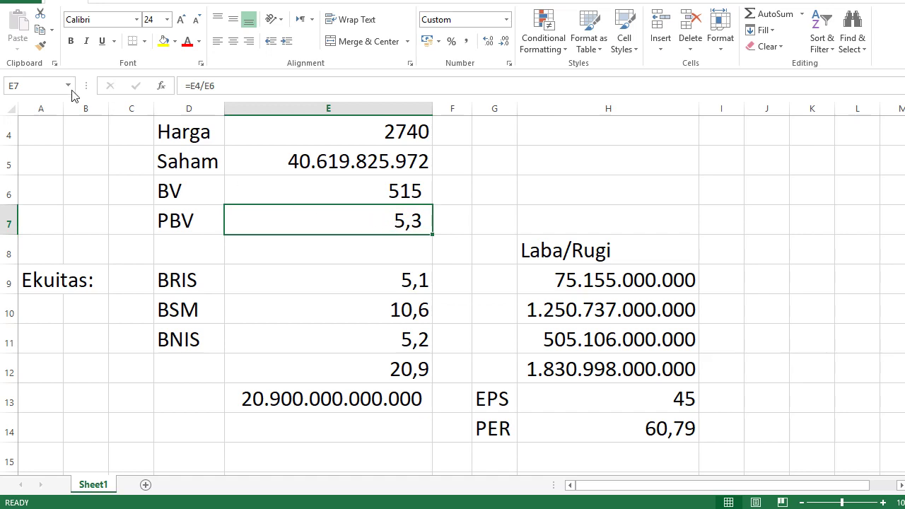
key(alt+Tab)
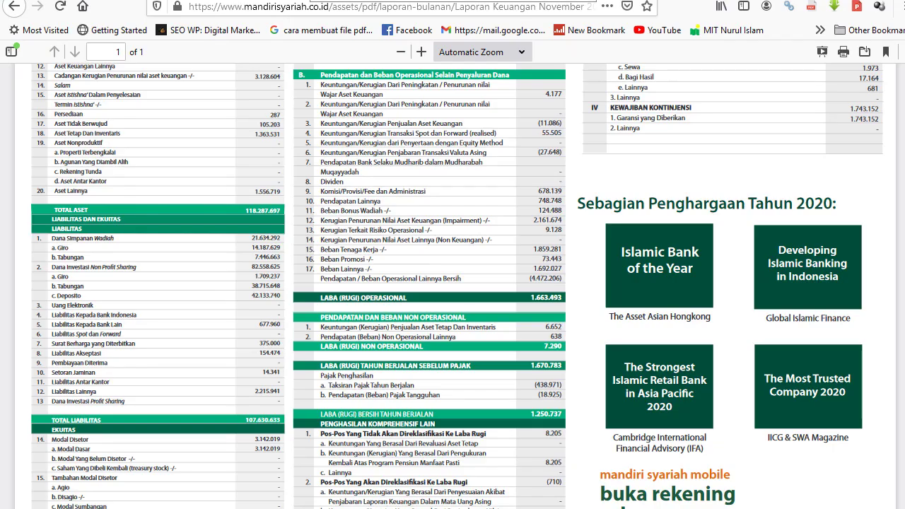
click(309, 1)
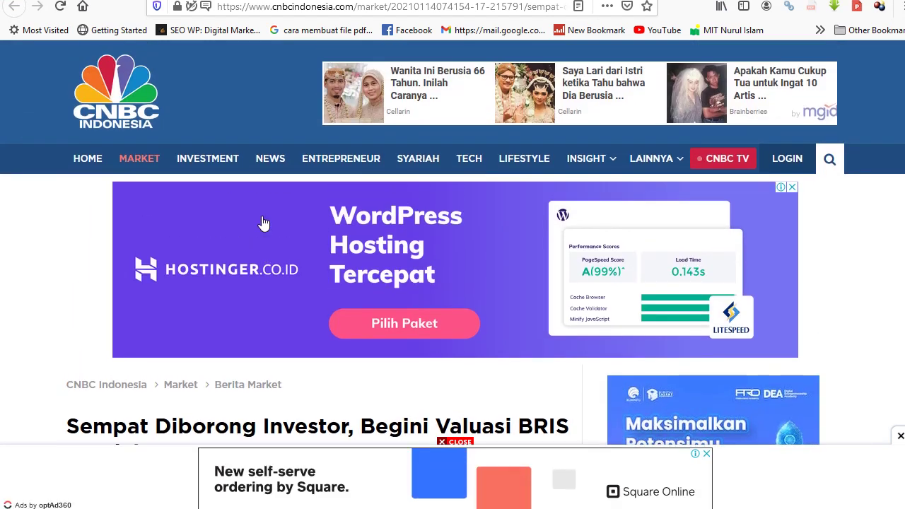
scroll(262, 323, down, 2)
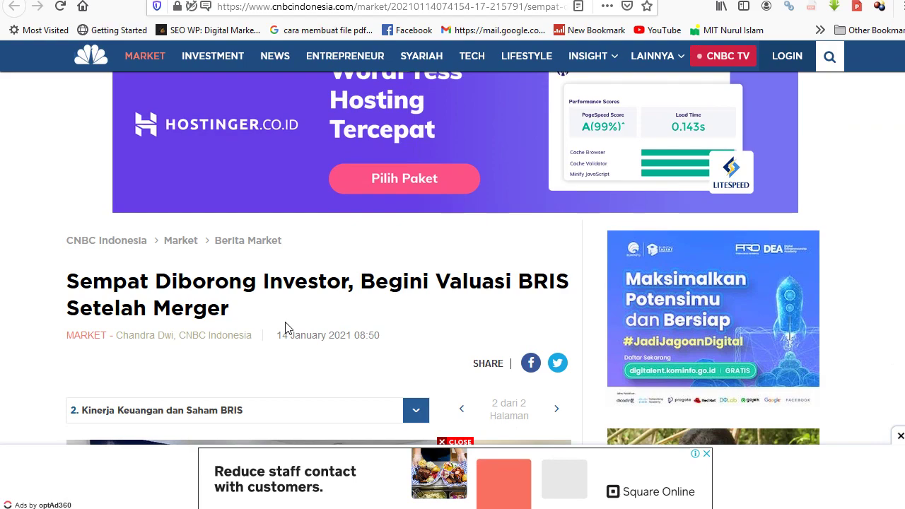
scroll(286, 327, down, 3)
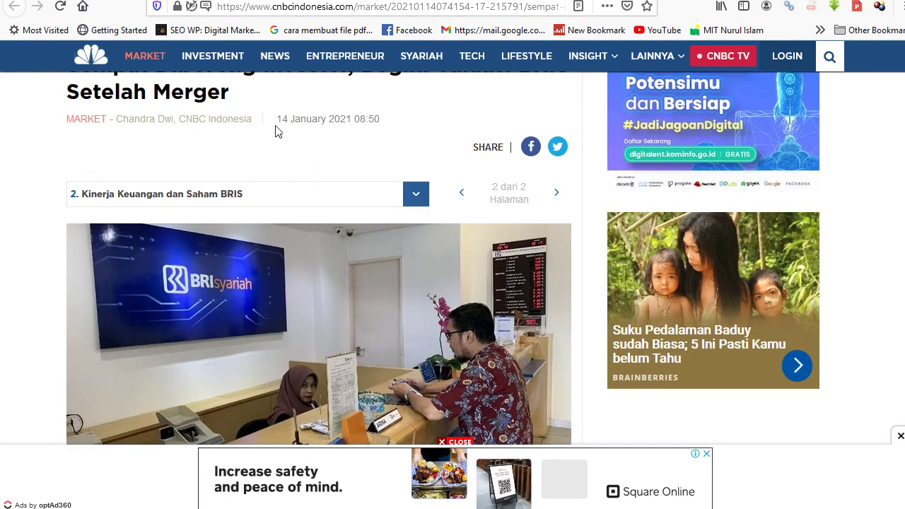
scroll(317, 214, down, 12)
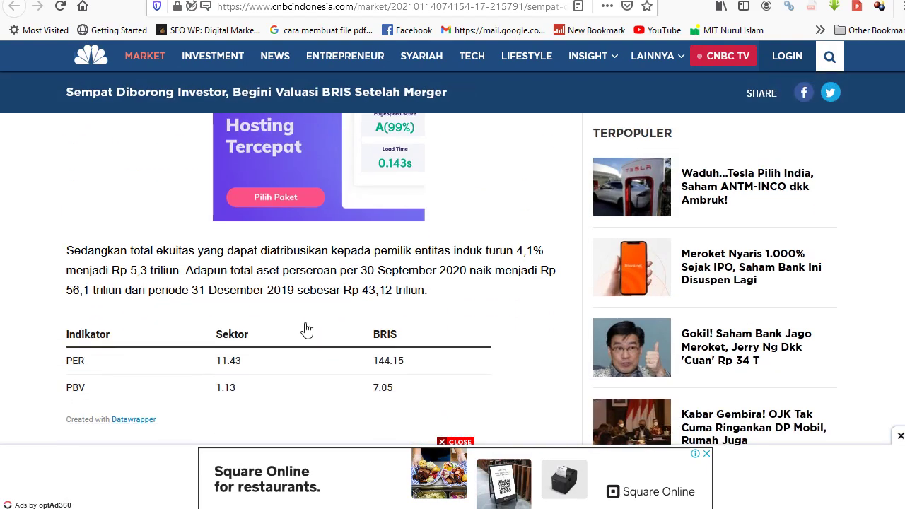
scroll(305, 328, up, 1)
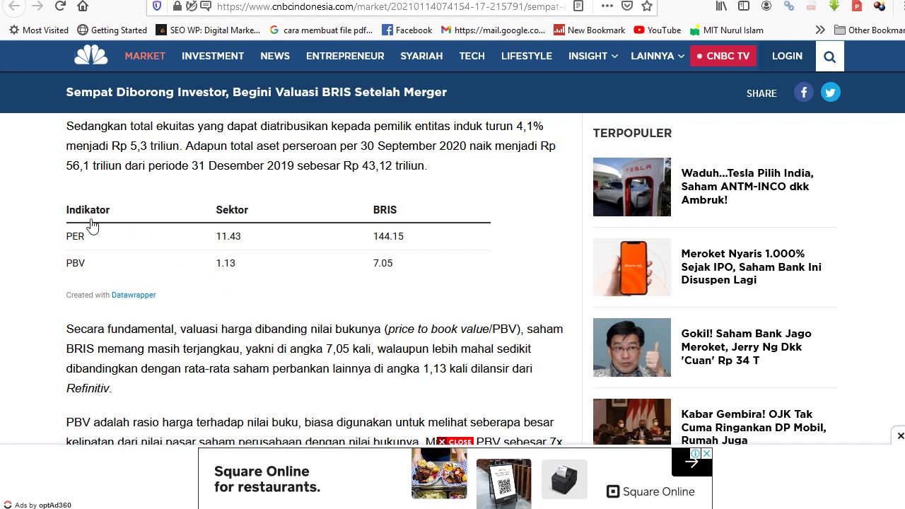
mouse_move(1, 169)
scroll(245, 288, up, 3)
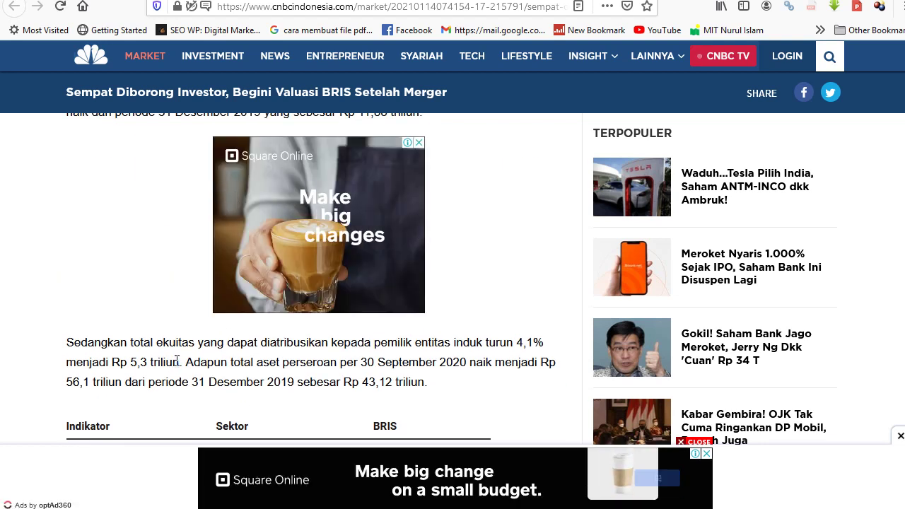
scroll(201, 344, down, 3)
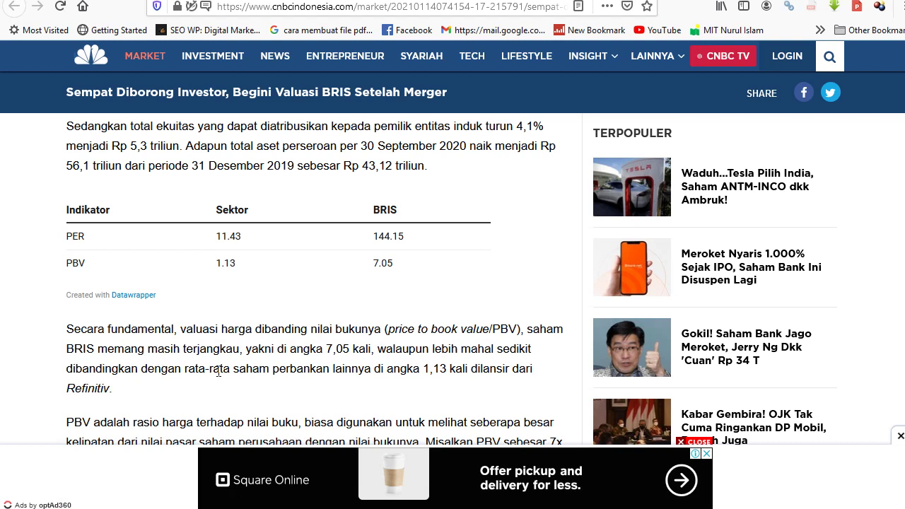
drag(329, 368, 192, 371)
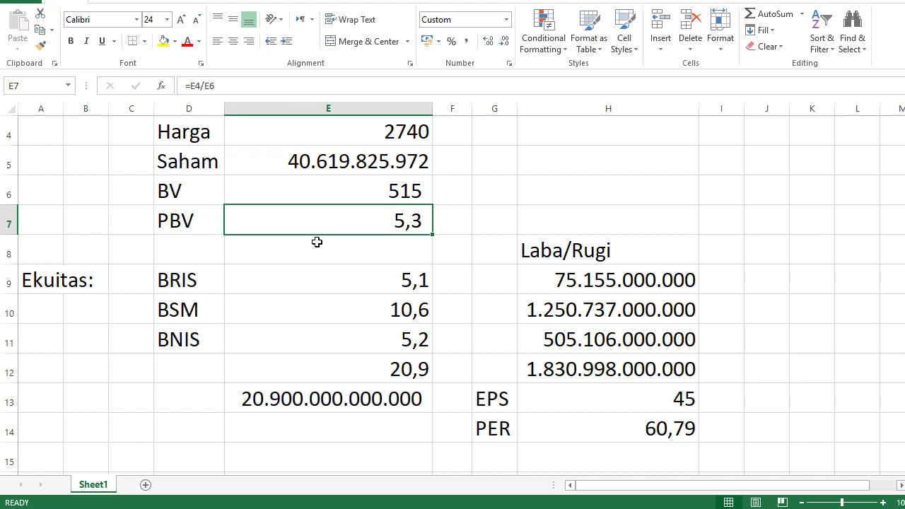
Step: Return to the Excel sheet and review the merged bank's PBV in E7
click(316, 241)
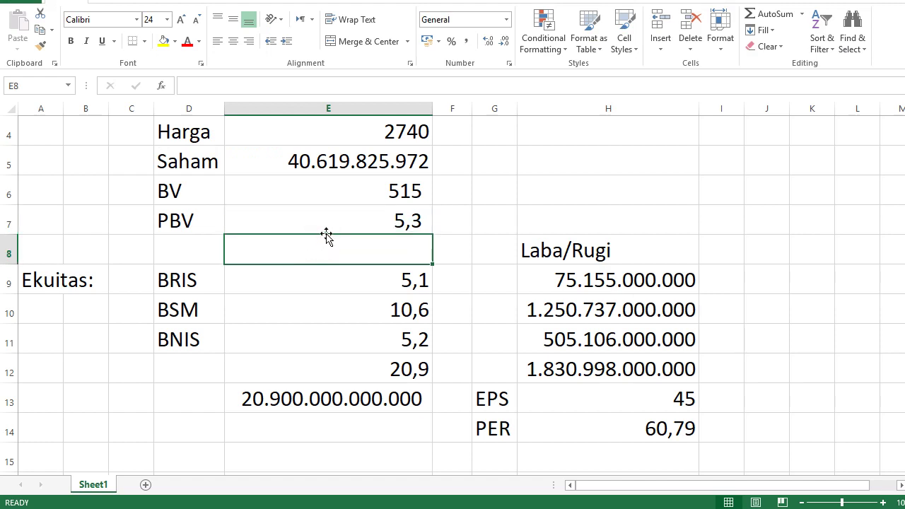
click(330, 224)
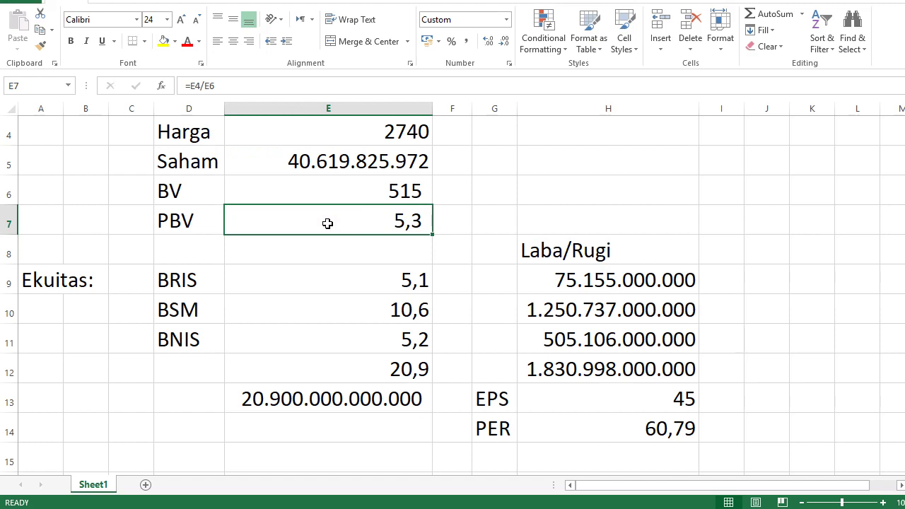
click(330, 257)
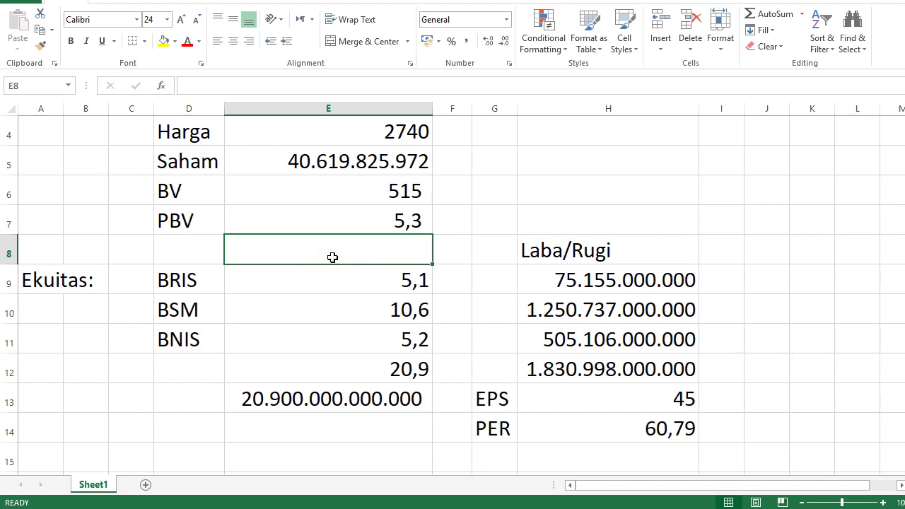
click(356, 222)
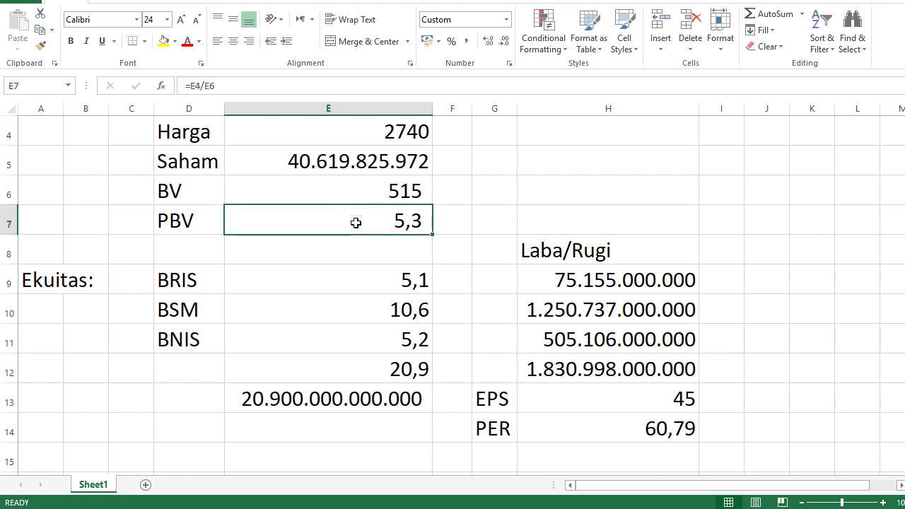
click(371, 243)
click(356, 216)
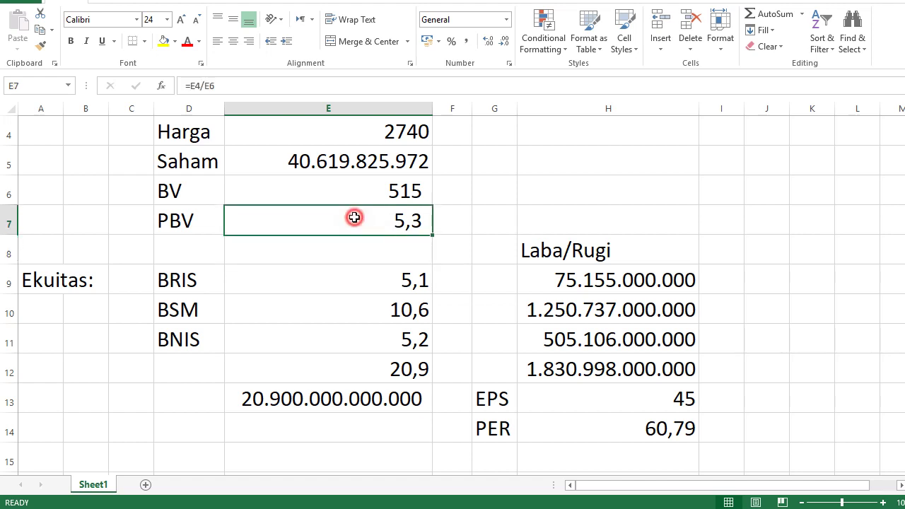
Step: Switch to File Explorer and open the Dropbox folder Produk Analis > Materi Youtube > 2. Sudah Publish > Panduan Saham
key(alt+Tab)
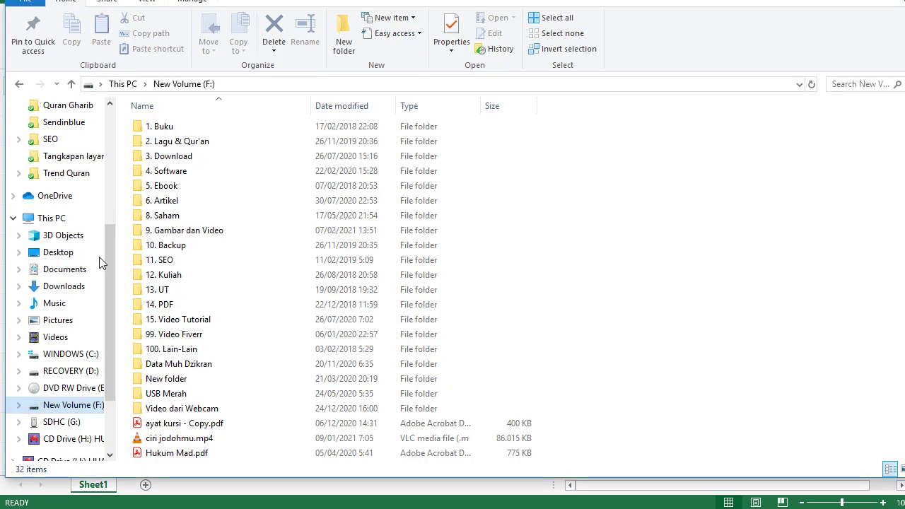
drag(108, 286, 101, 357)
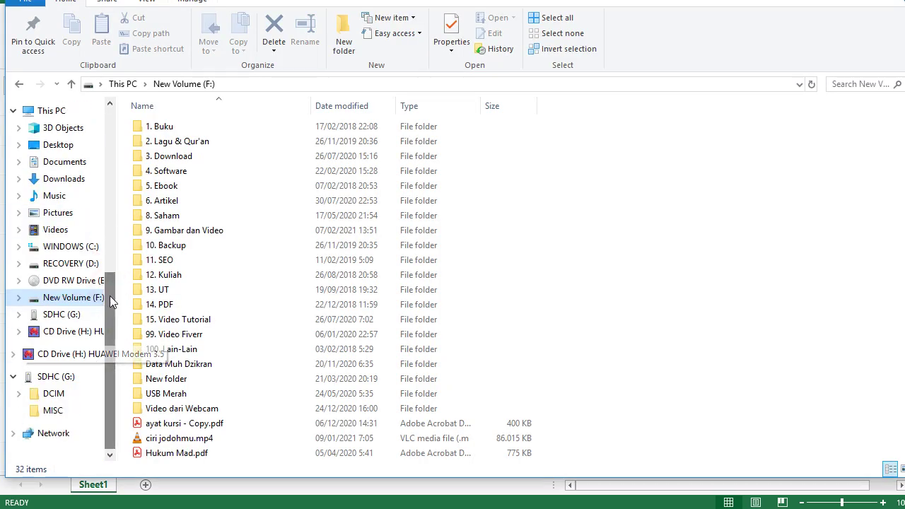
scroll(108, 325, up, 5)
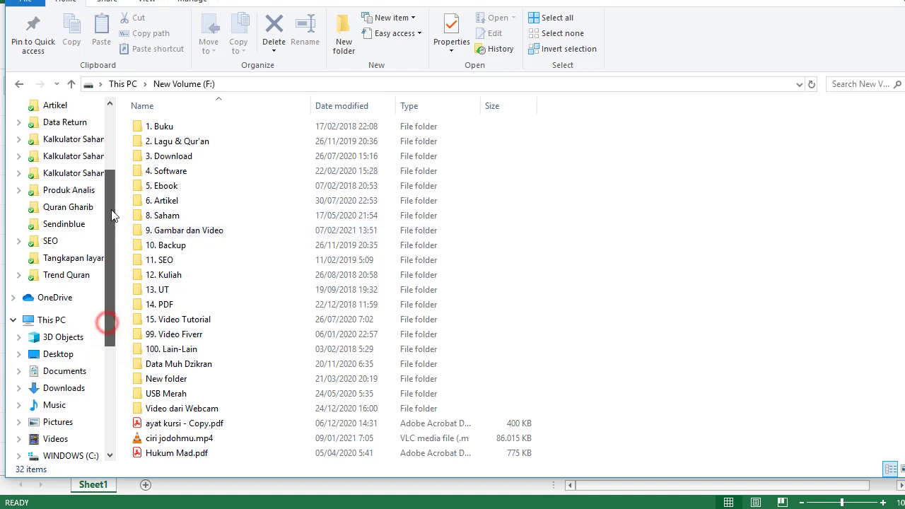
click(68, 246)
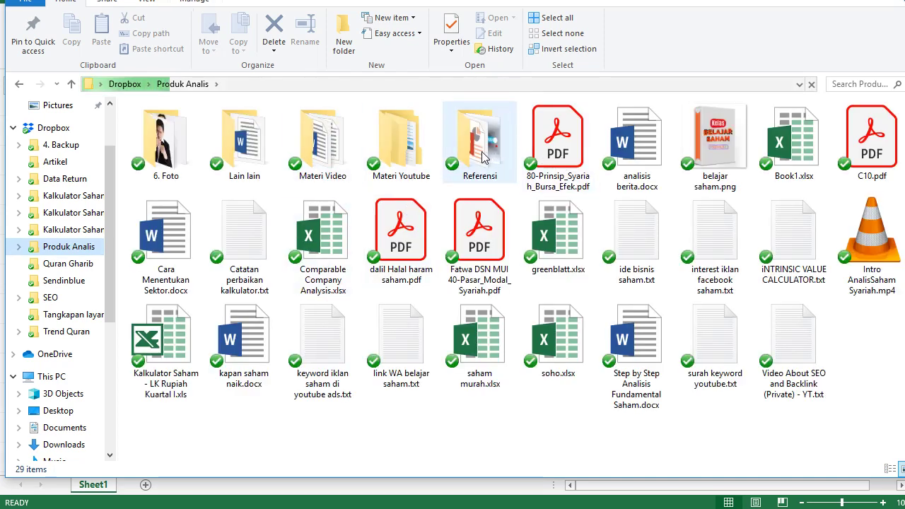
double_click(383, 163)
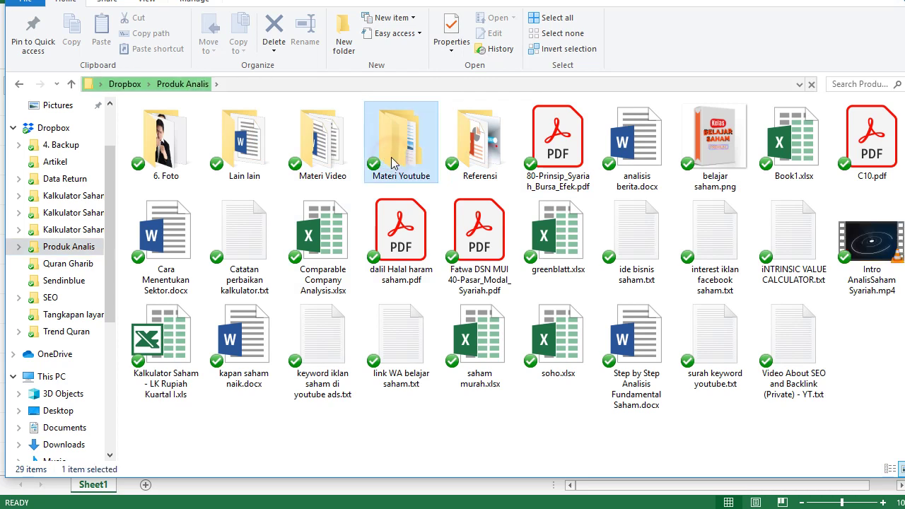
click(160, 129)
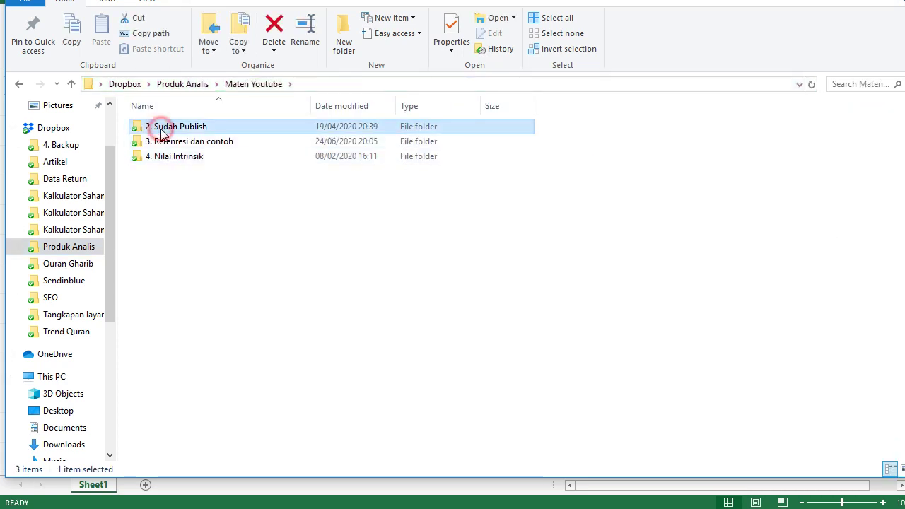
double_click(175, 129)
double_click(175, 129)
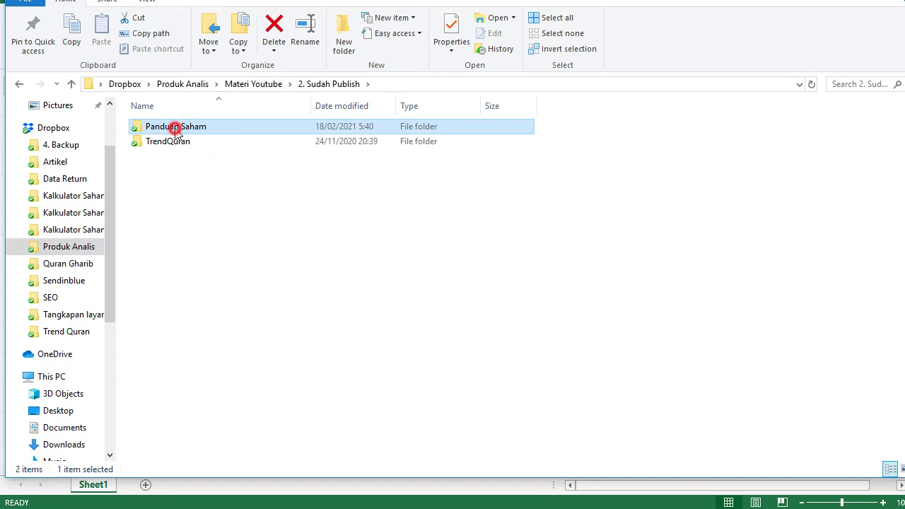
Step: Look through the Panduan Saham folder for the earlier BRIS analysis and open 86. Saham BRIS.xlsx
scroll(244, 325, down, 3)
scroll(244, 325, down, 4)
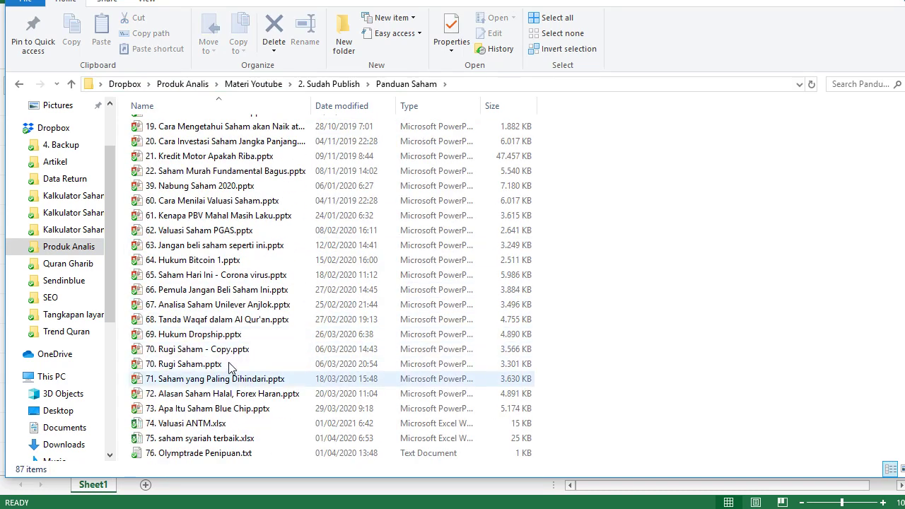
scroll(231, 336, up, 2)
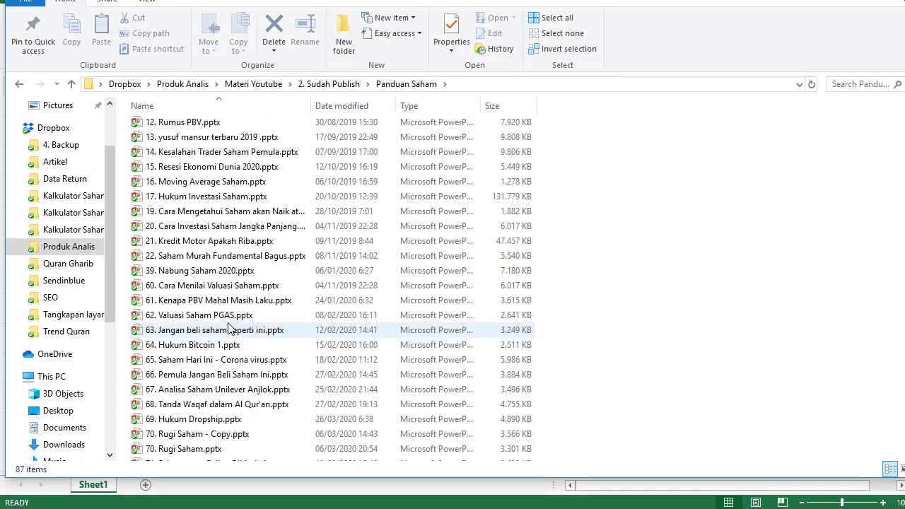
scroll(255, 339, down, 9)
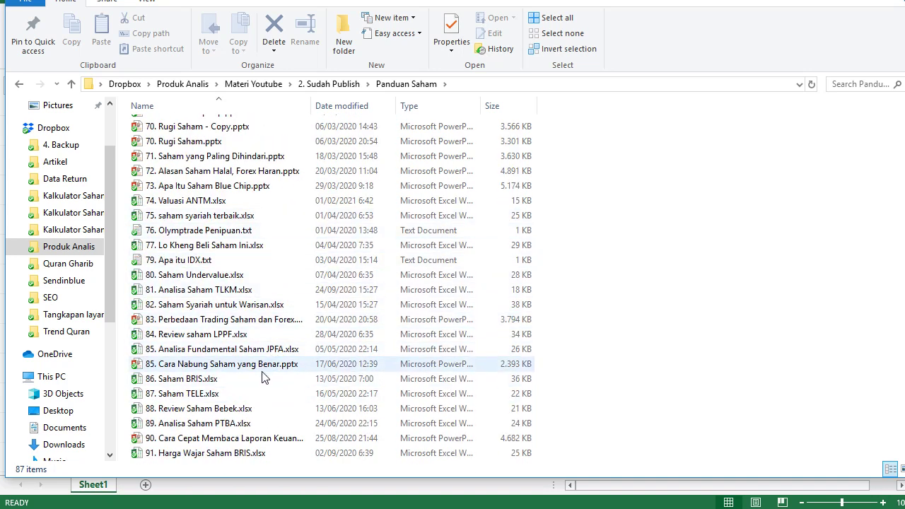
scroll(262, 378, down, 3)
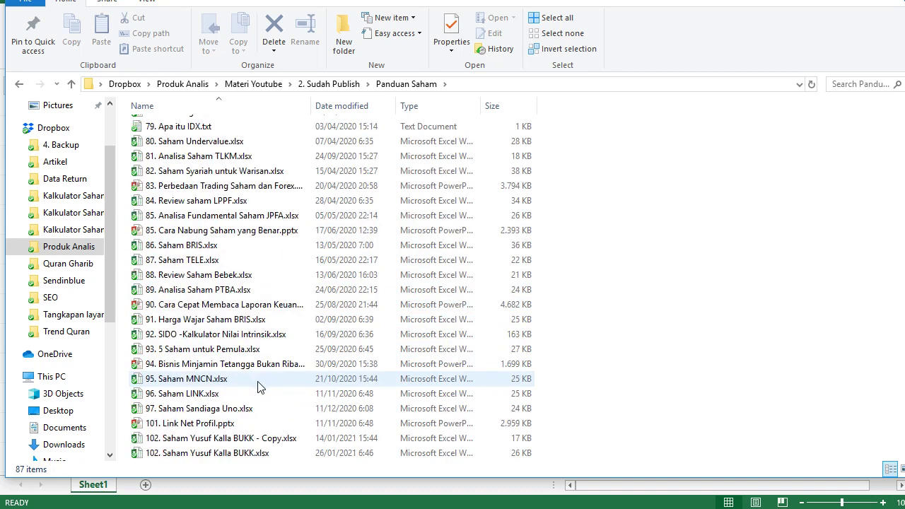
scroll(256, 390, down, 2)
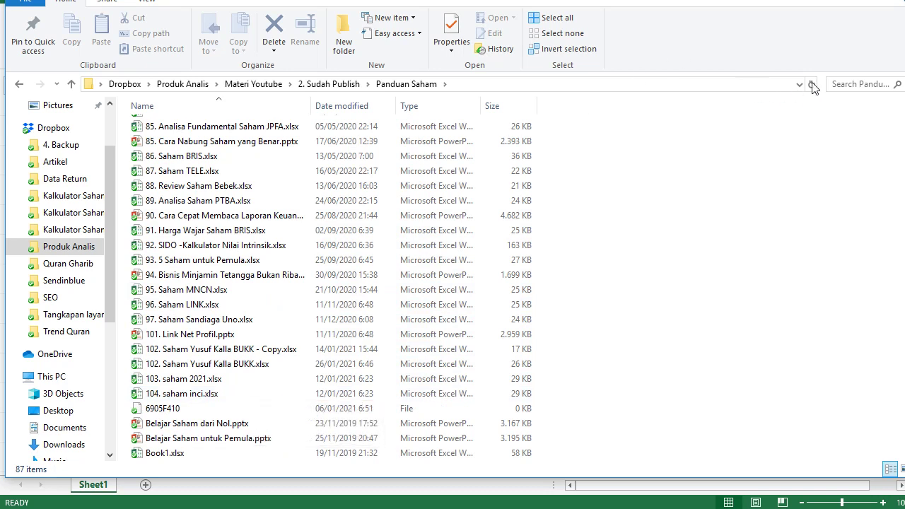
click(840, 86)
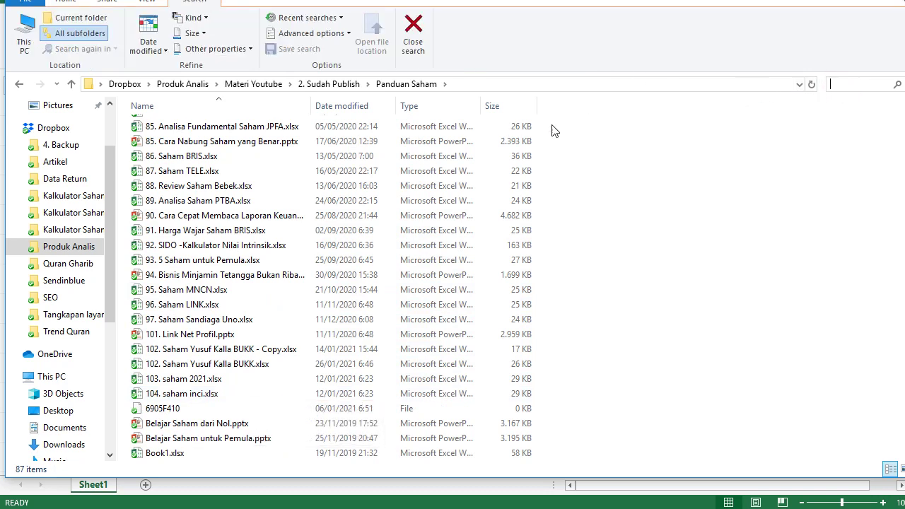
click(200, 157)
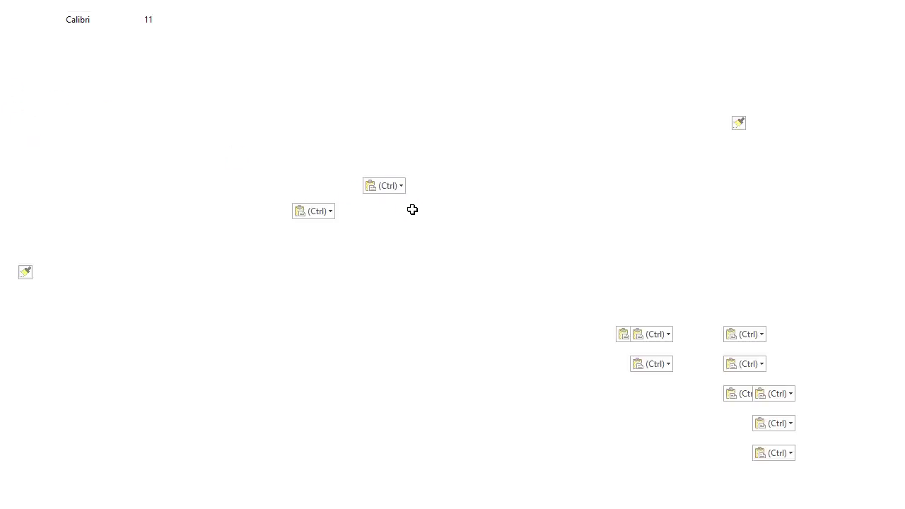
Step: Show the BANK sheet and compare the current and past PBV values of BBCA, BBRI, BMRI, BBTN and BBNI
scroll(495, 325, down, 2)
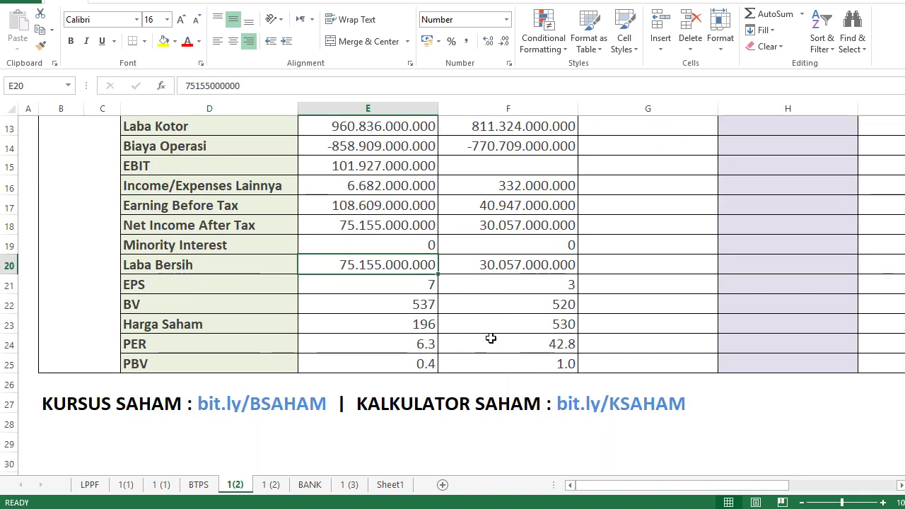
click(271, 484)
click(310, 484)
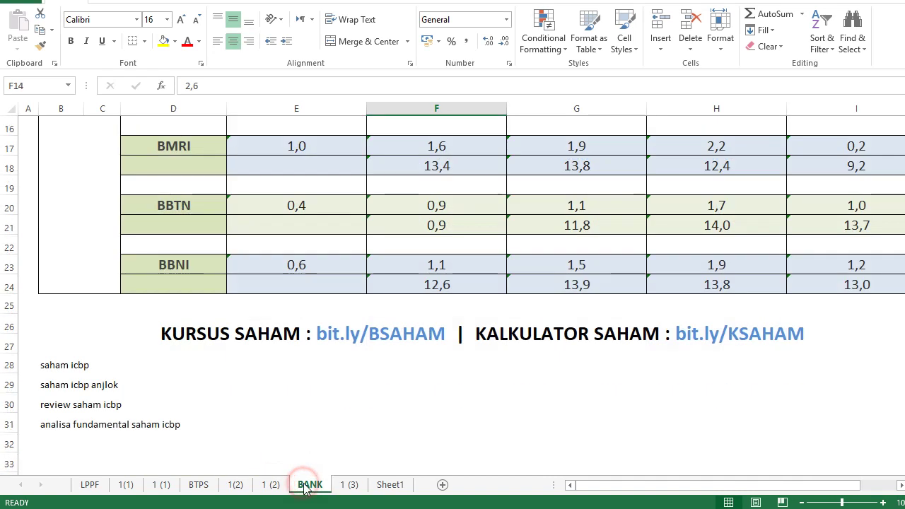
scroll(317, 349, up, 4)
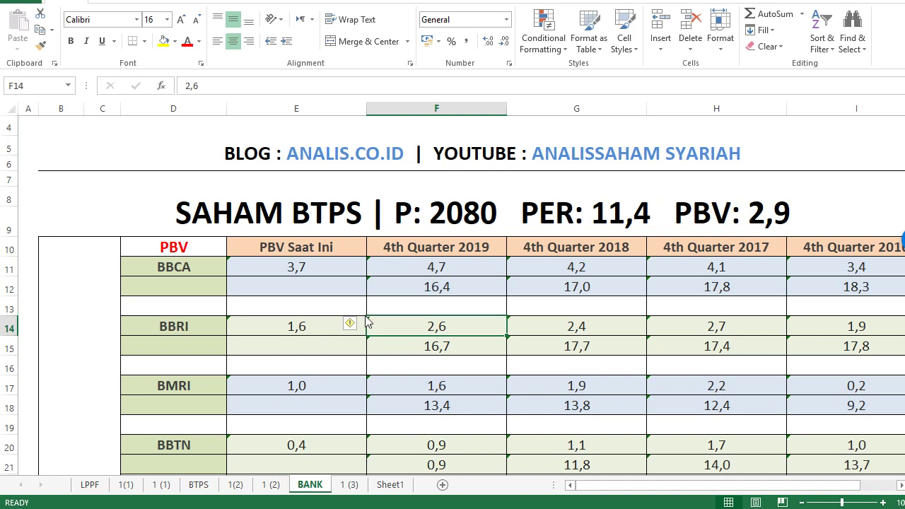
scroll(363, 313, down, 2)
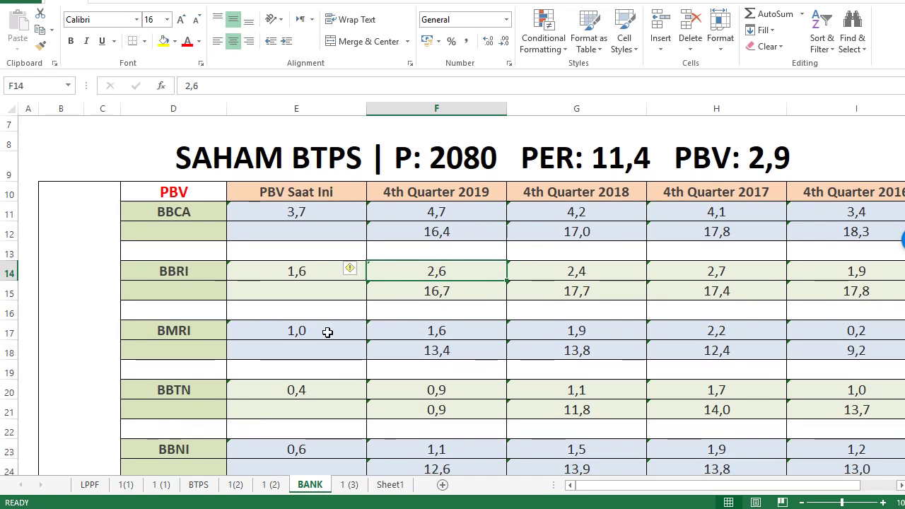
scroll(322, 357, up, 2)
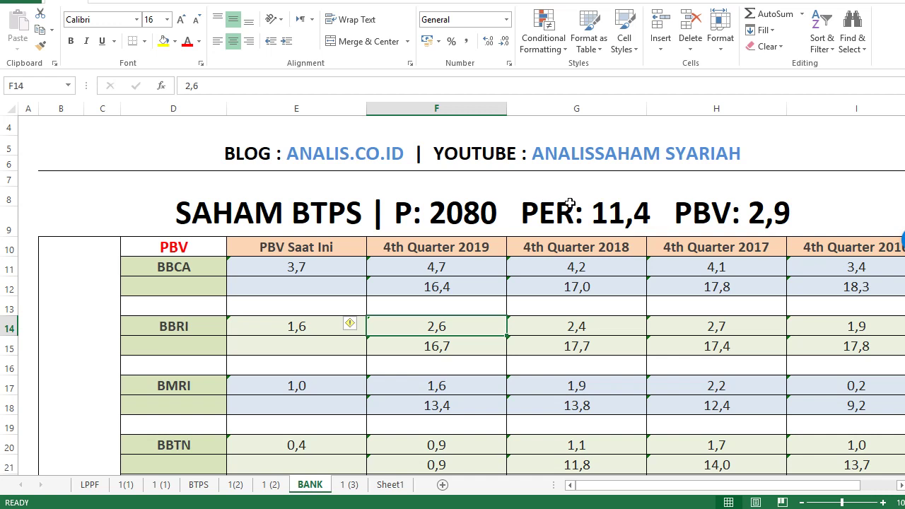
scroll(347, 280, down, 3)
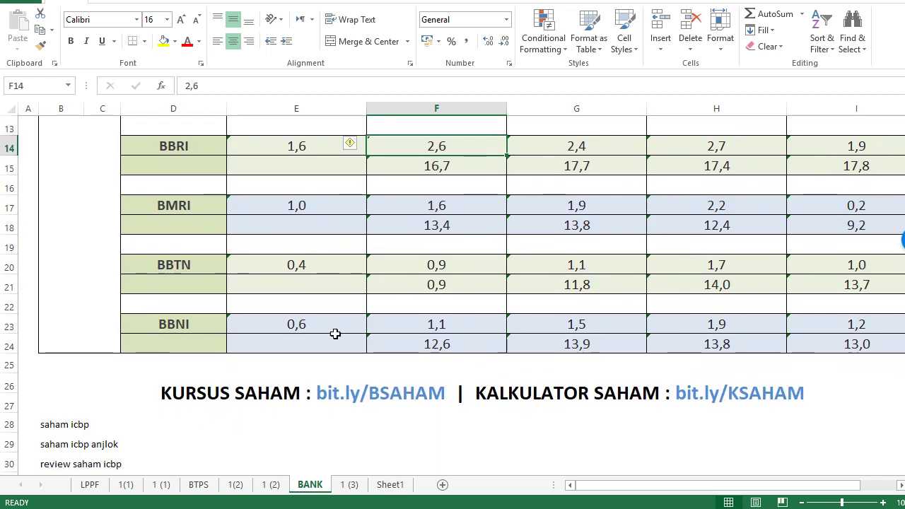
Step: Look through the BTPS, 1(2) and 1 (2) sheets for the PER and PBV figures of BTPS and BRIS
click(200, 485)
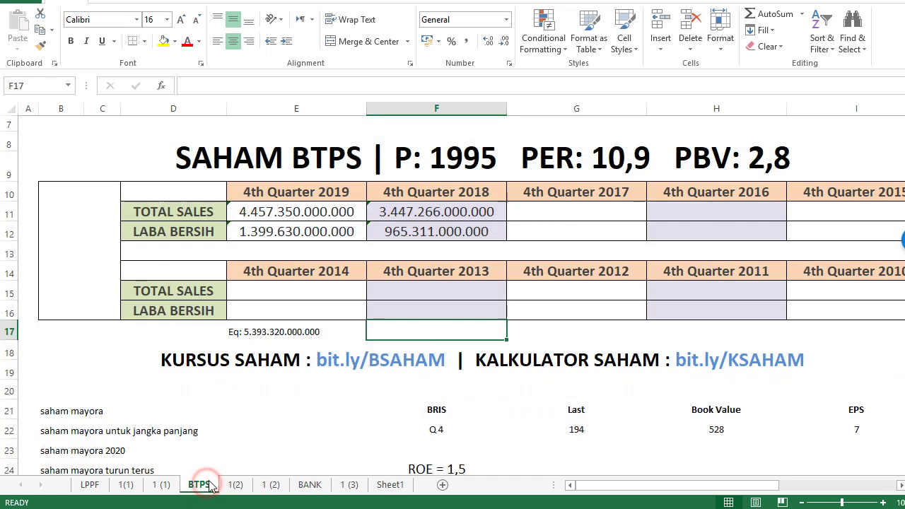
scroll(354, 403, down, 2)
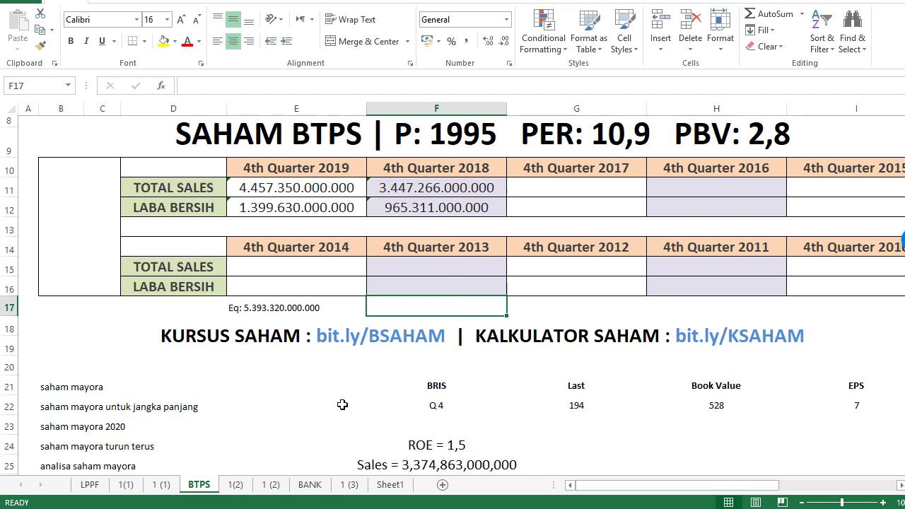
scroll(348, 401, up, 2)
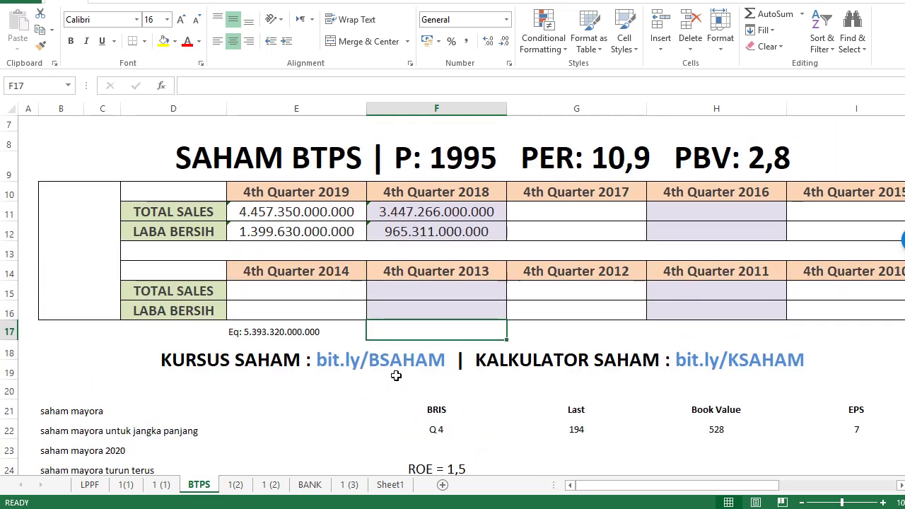
scroll(400, 385, down, 1)
click(236, 484)
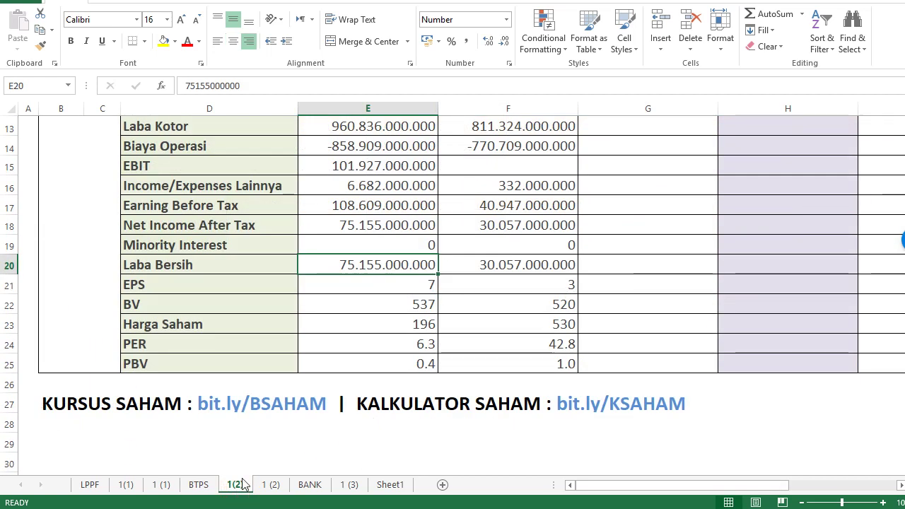
scroll(299, 324, up, 2)
scroll(298, 323, down, 3)
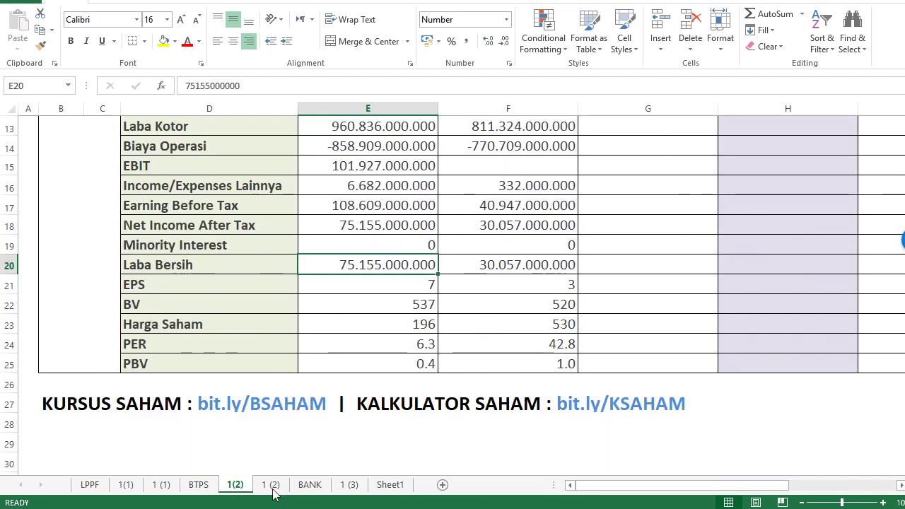
click(271, 485)
scroll(285, 431, up, 1)
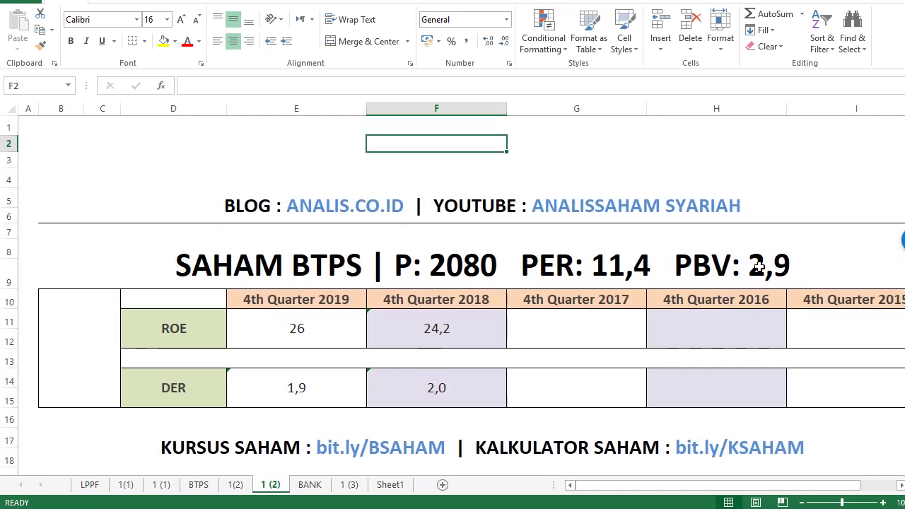
Step: Switch to the Book1 workbook and review the share price in E4 and the PBV formula in E7
mouse_move(4, 168)
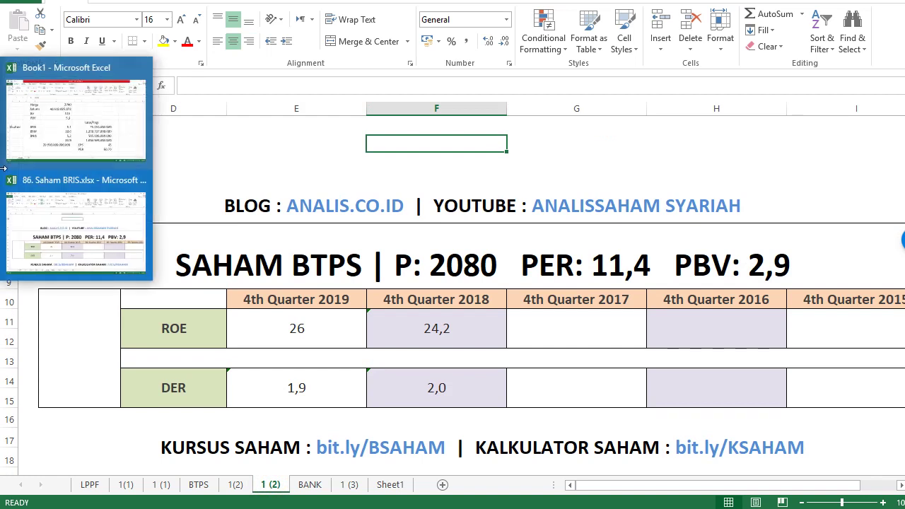
click(62, 113)
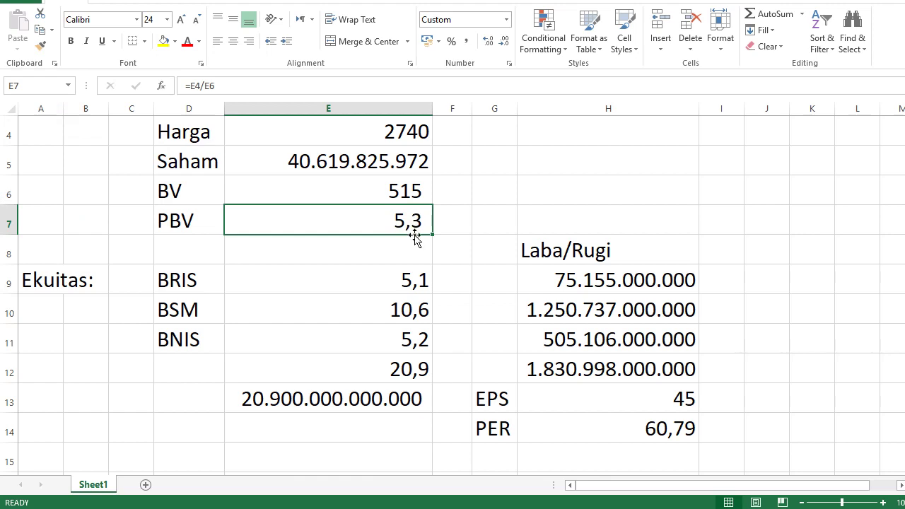
click(385, 127)
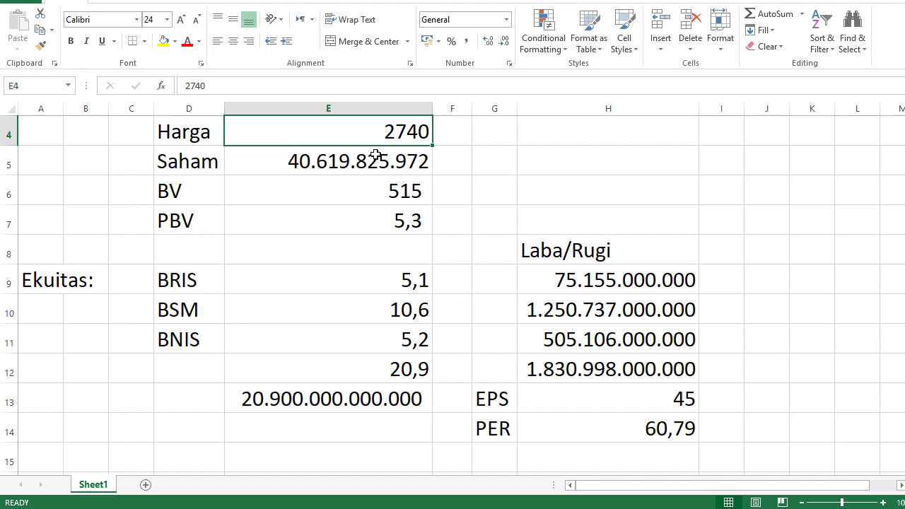
click(321, 225)
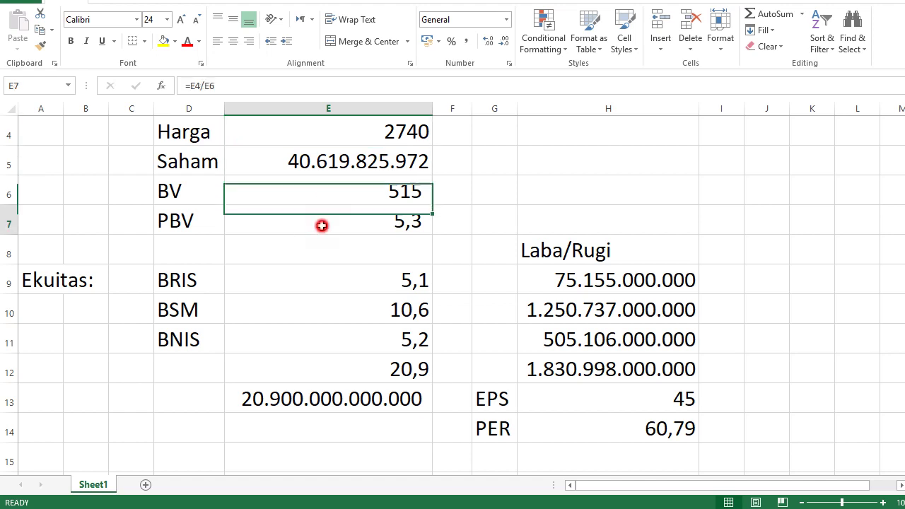
Step: Switch to 86. Saham BRIS.xlsx and check the banks' current PBV values on the BANK sheet
mouse_move(6, 160)
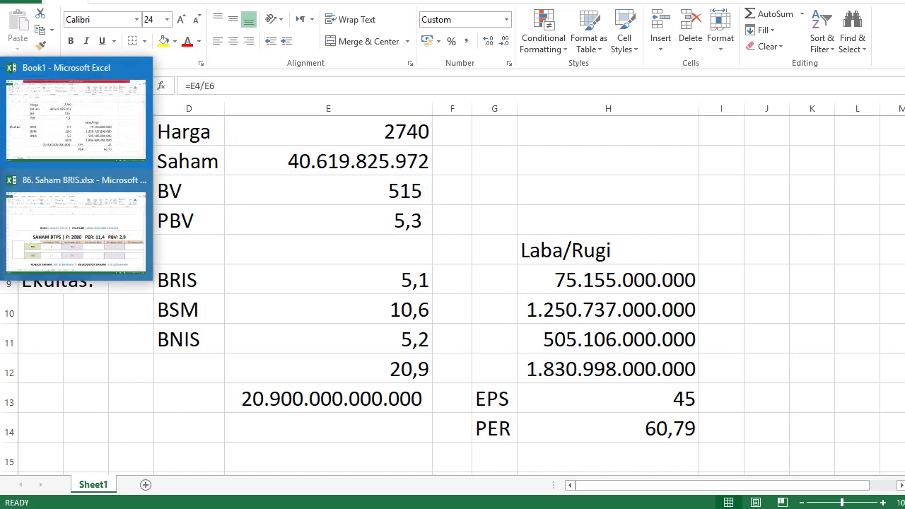
click(81, 241)
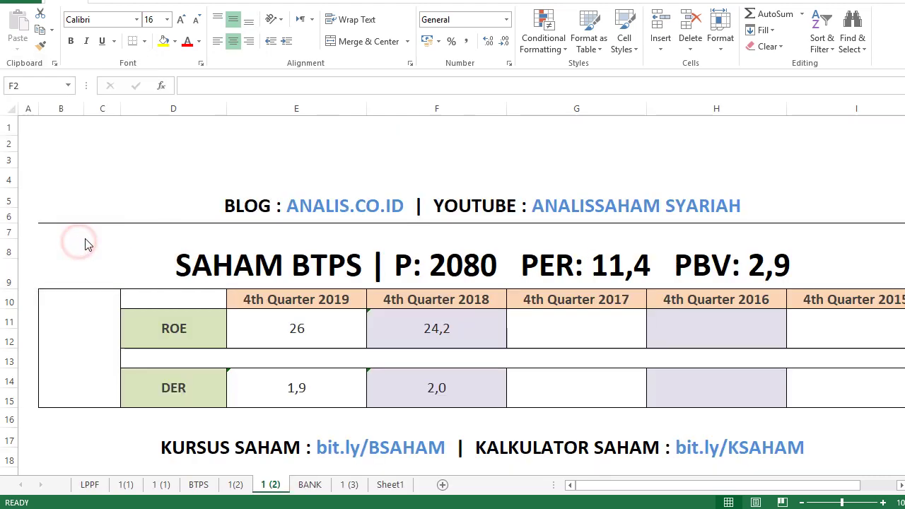
click(308, 484)
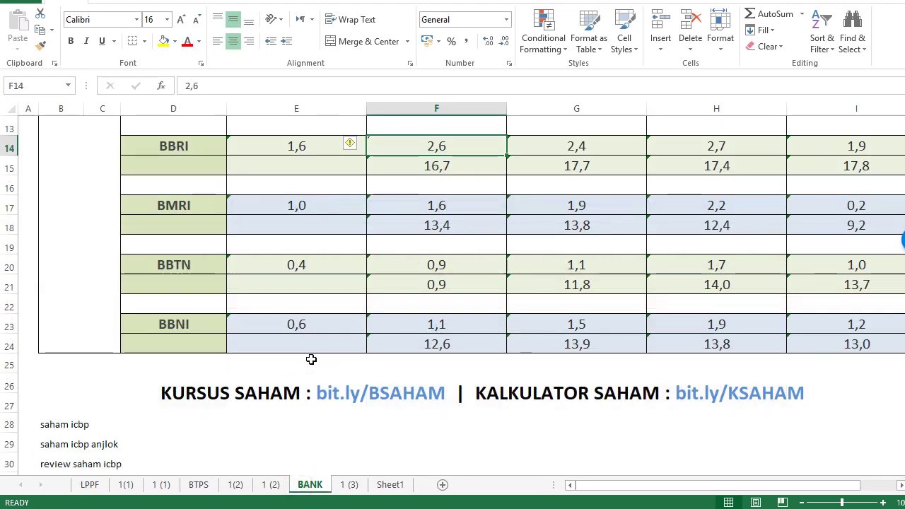
scroll(311, 346, up, 1)
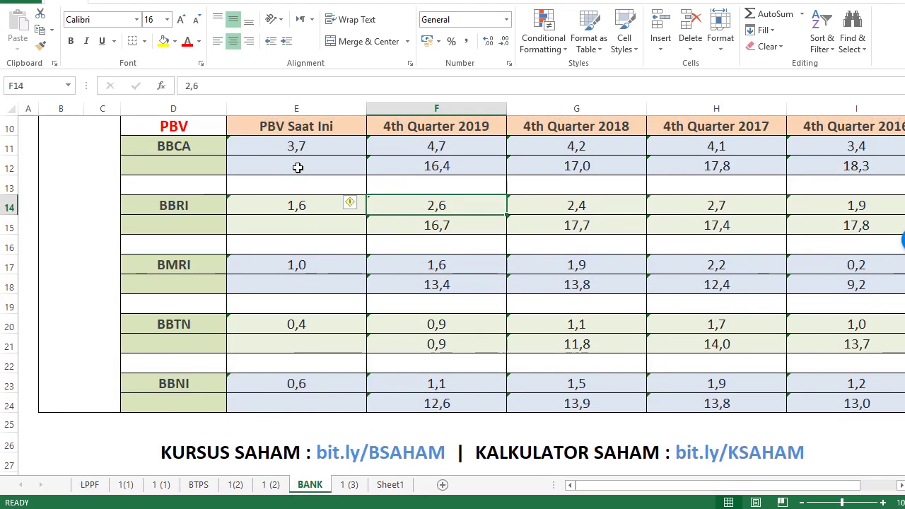
Step: Return to Book1 and review the merged bank's PBV row and the book value formula in E6
mouse_move(1, 181)
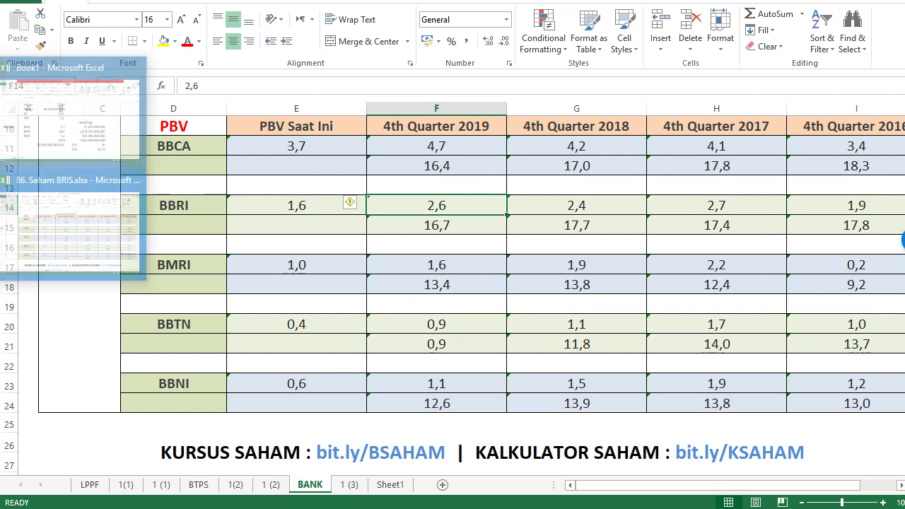
click(75, 132)
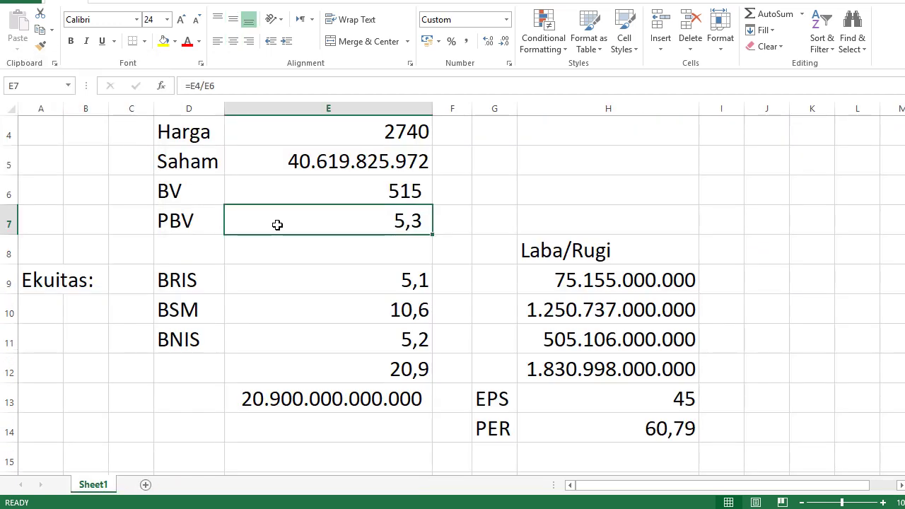
scroll(324, 264, up, 1)
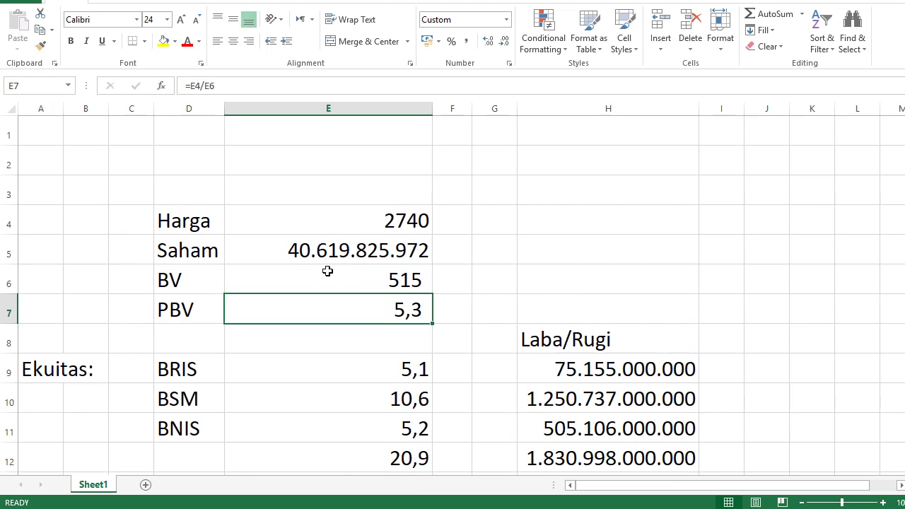
click(206, 312)
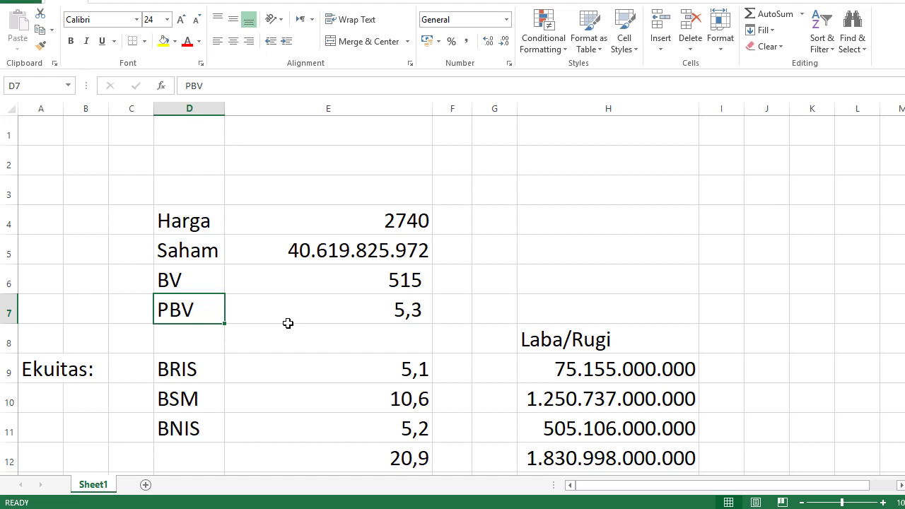
click(375, 280)
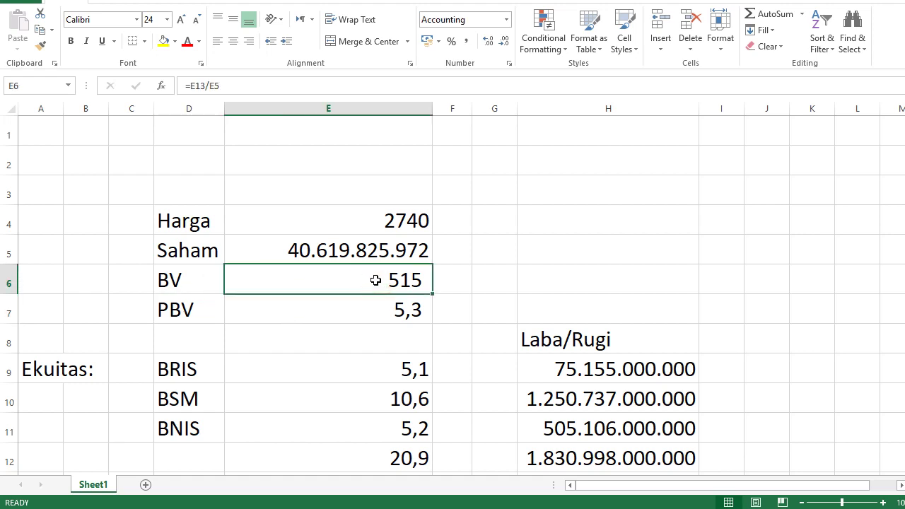
Step: Trace the merged bank's equity from E9:E12 to the total in E13 and back to the PBV in E7
scroll(359, 389, down, 2)
click(341, 188)
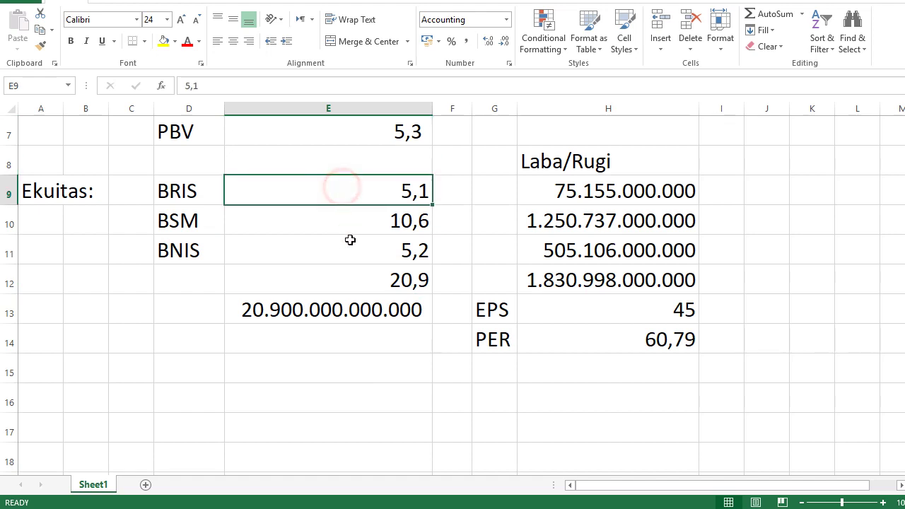
drag(350, 240, 353, 264)
scroll(283, 347, up, 2)
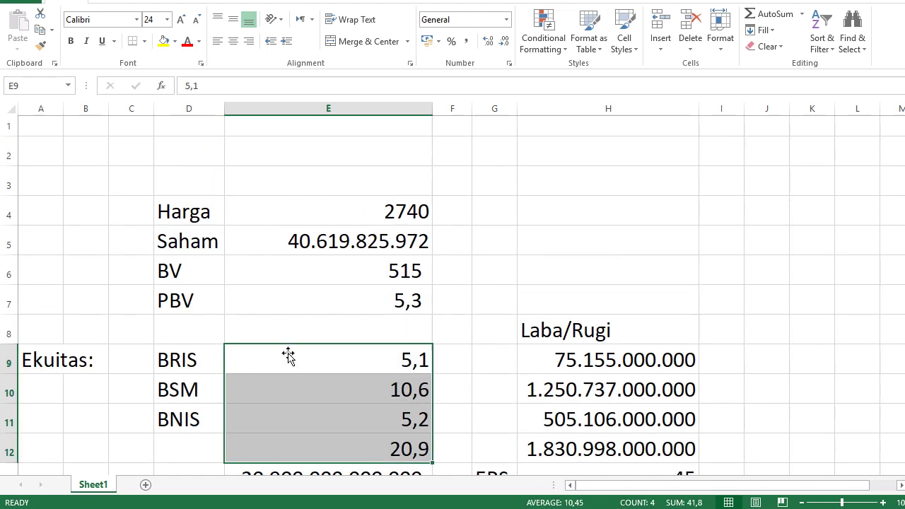
scroll(290, 367, down, 2)
click(297, 316)
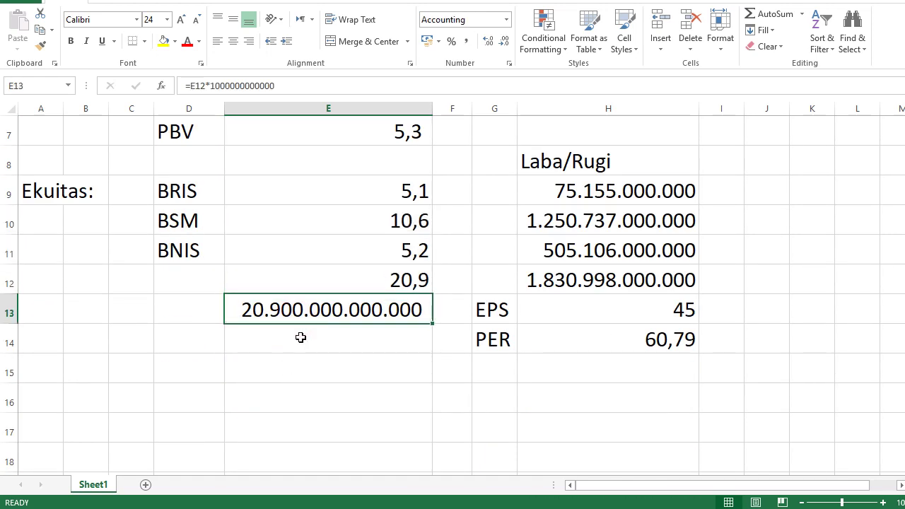
scroll(300, 338, up, 2)
click(352, 307)
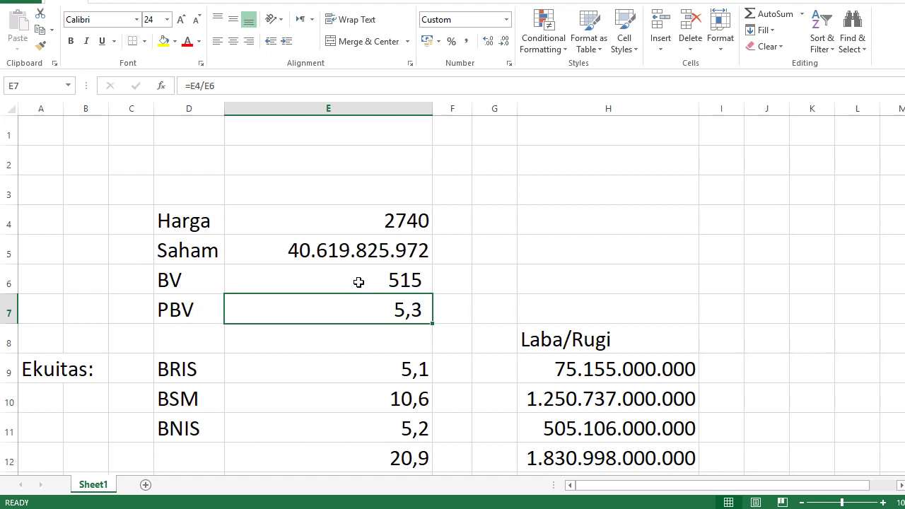
Step: Compare the book value in E6 with the share price in E4 and the resulting PBV in E7
click(359, 279)
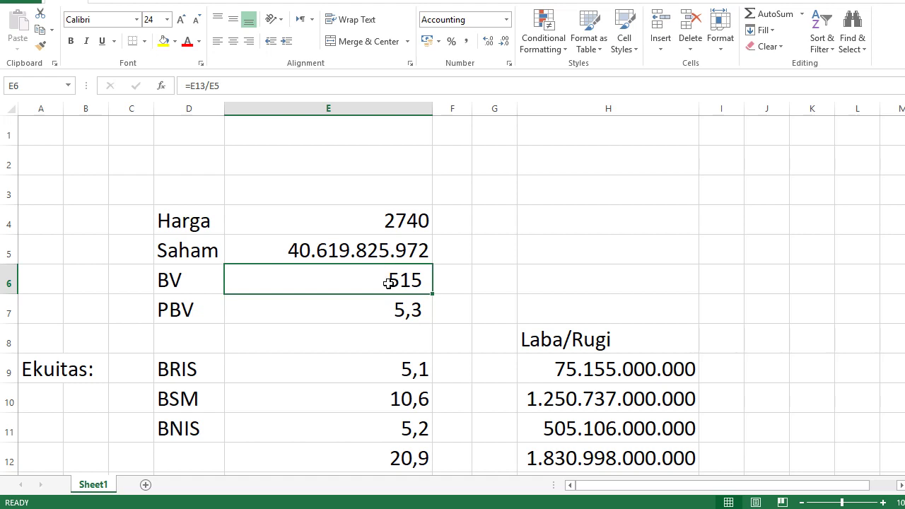
click(382, 220)
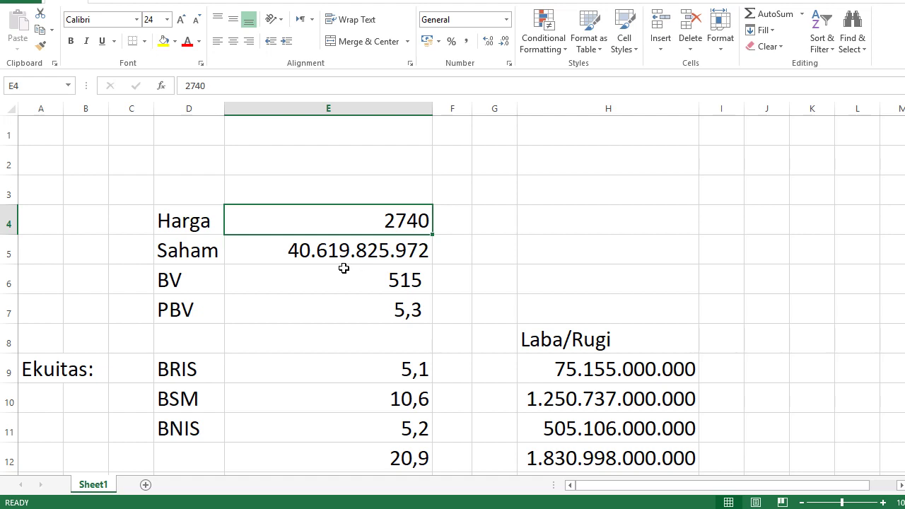
click(359, 301)
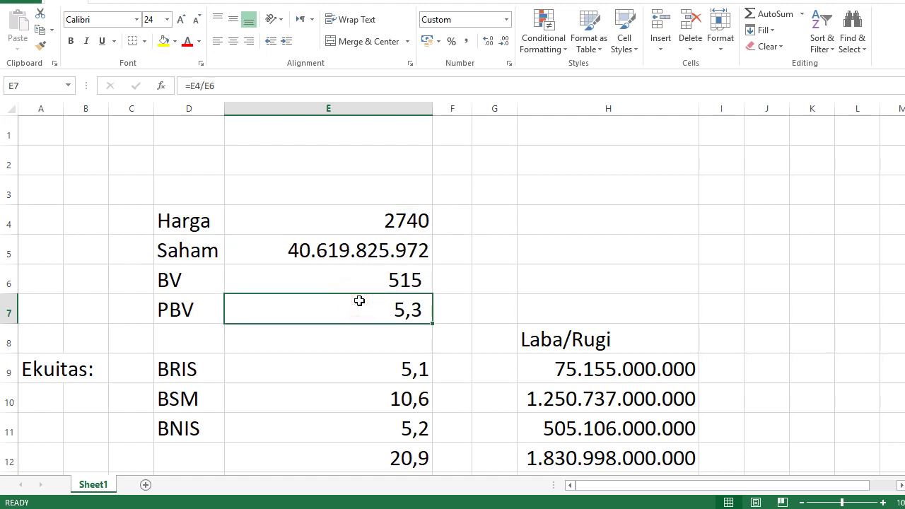
click(393, 220)
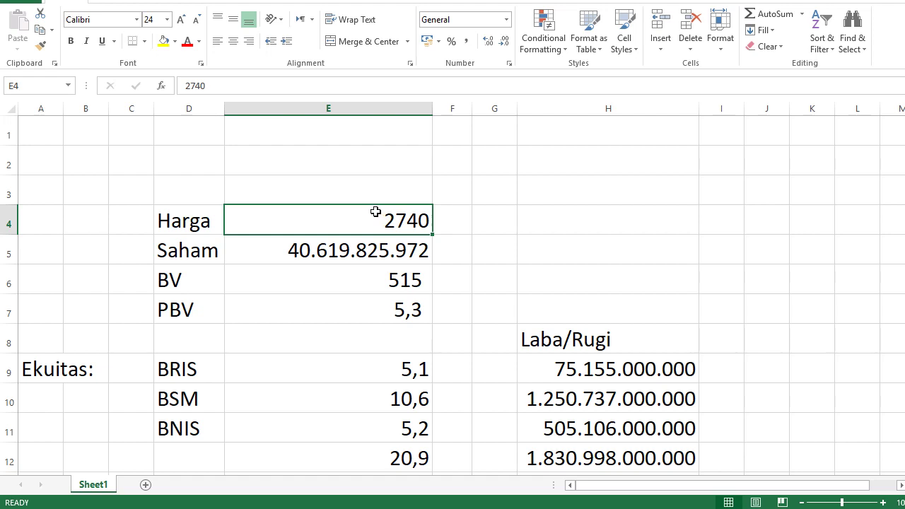
scroll(421, 289, down, 1)
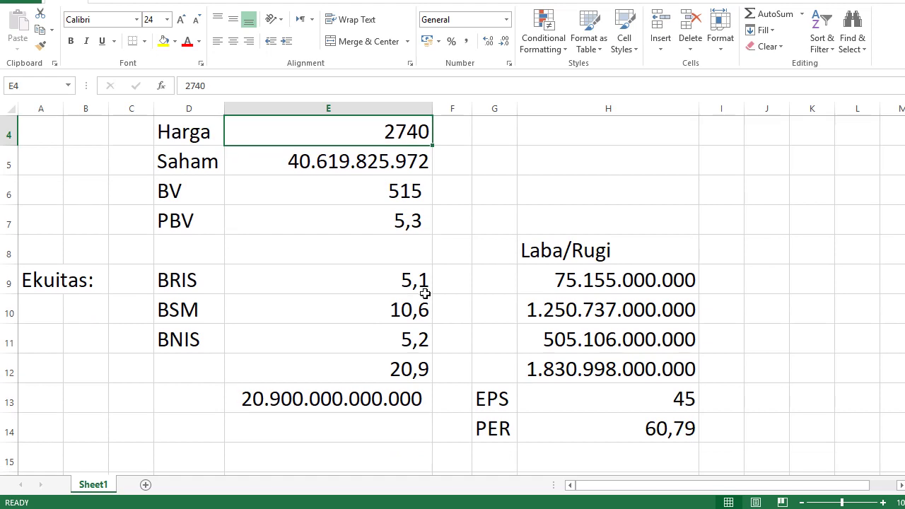
scroll(424, 291, up, 1)
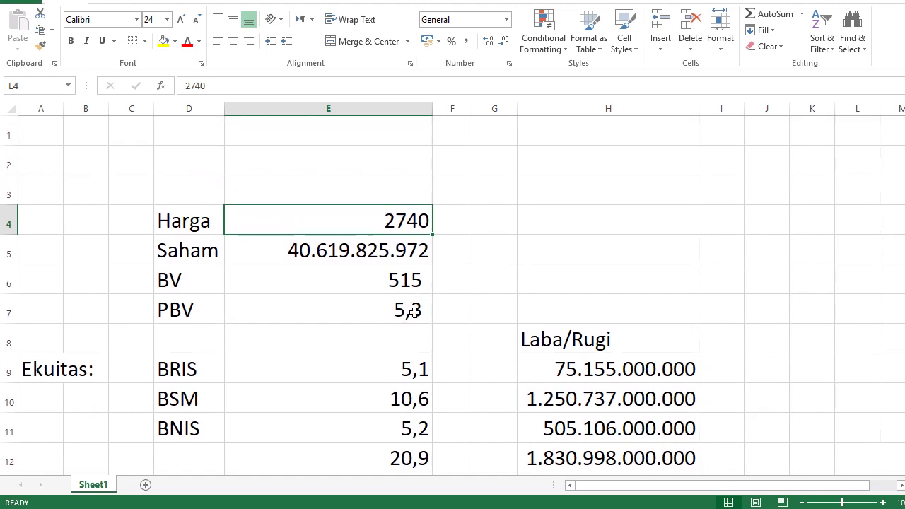
scroll(412, 314, down, 1)
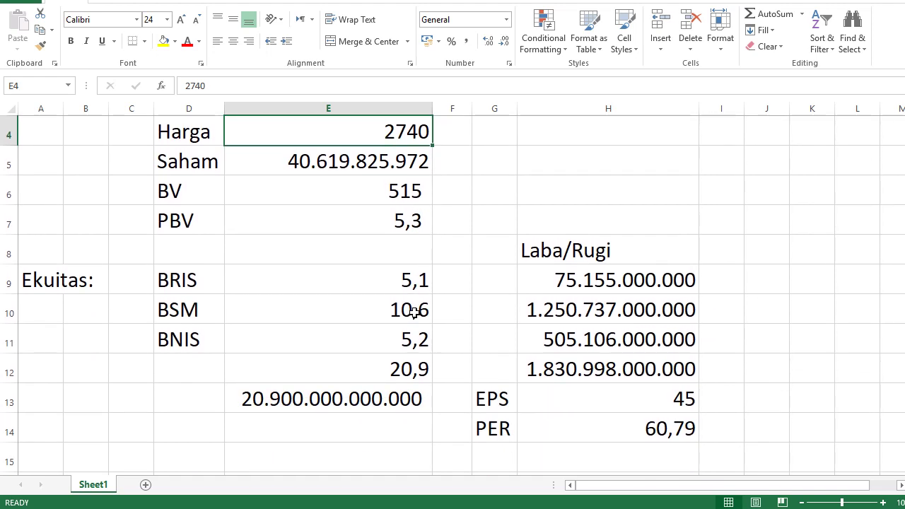
scroll(415, 313, up, 1)
click(412, 309)
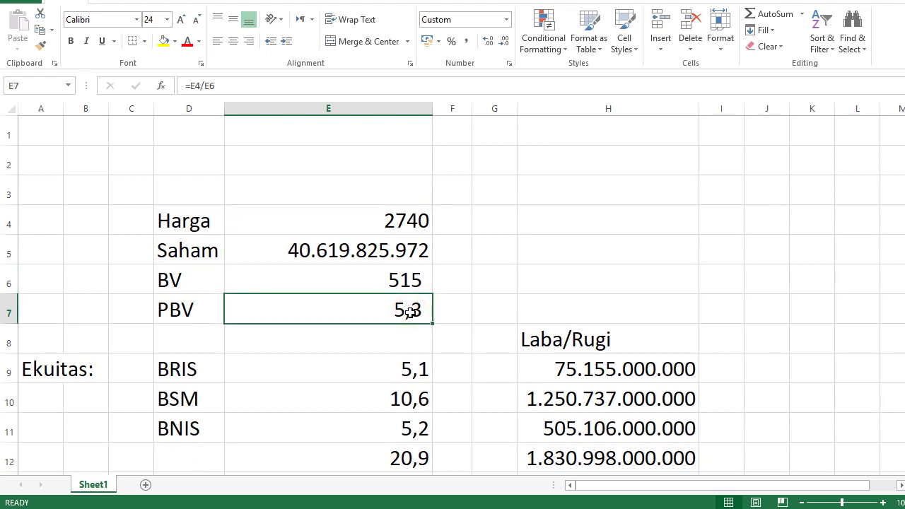
Step: Review the PER formula in H14, check it against the sector and BRIS figures in the CNBC Indonesia article, and return to Book1
scroll(486, 278, down, 1)
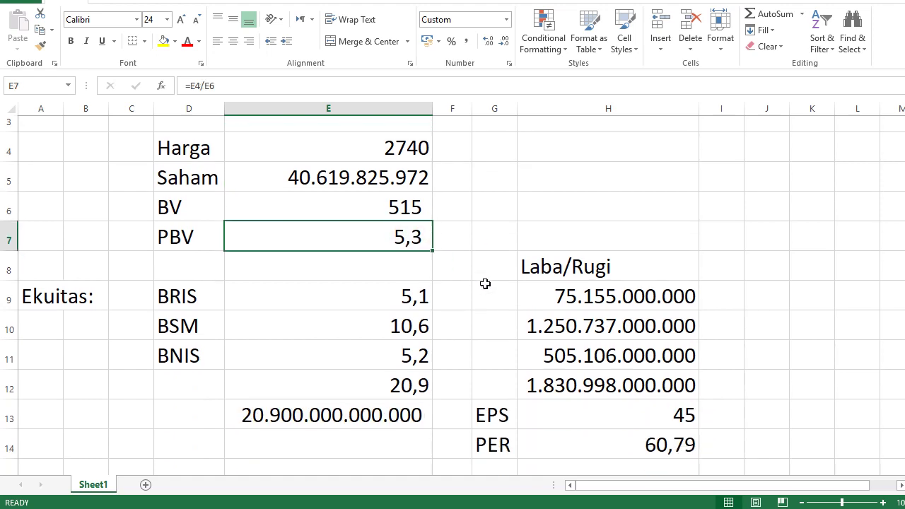
click(600, 428)
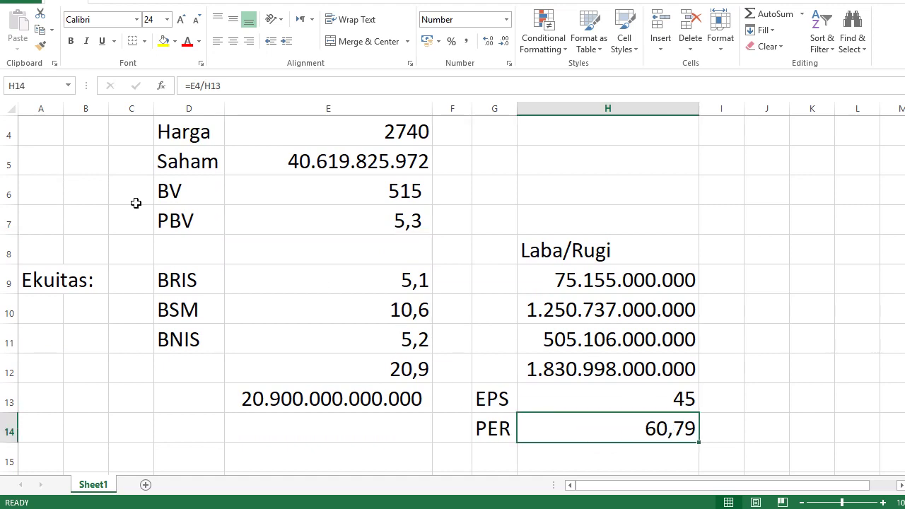
key(alt+Tab)
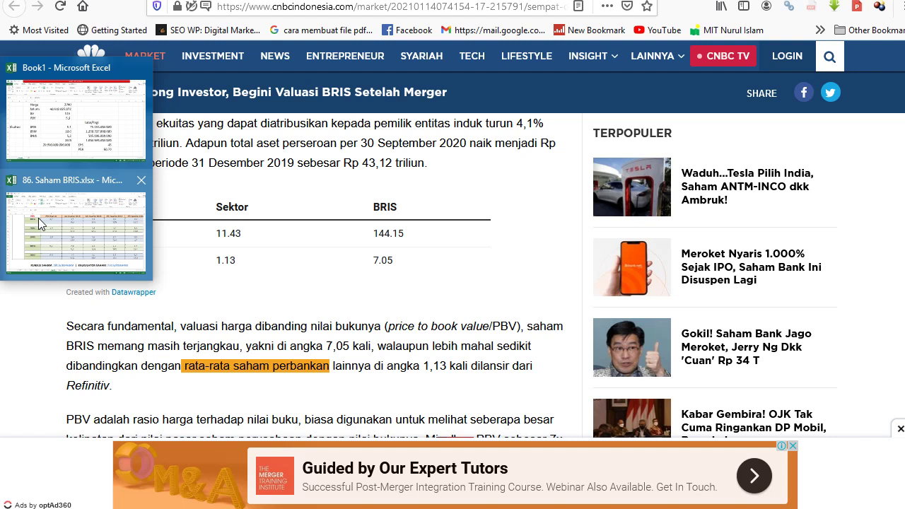
click(47, 138)
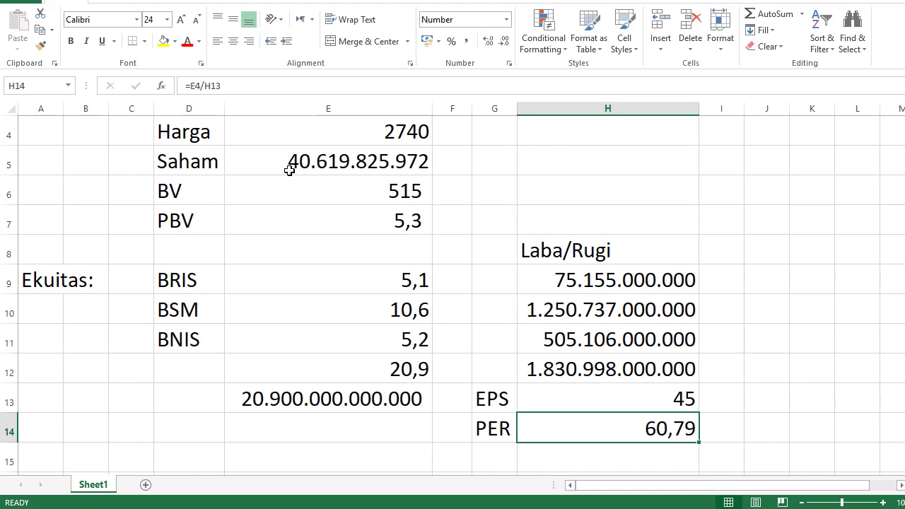
Step: Switch to the browser showing the AnalisSaham Syariah YouTube channel and dismiss the search suggestions for saham bris
key(alt+Tab)
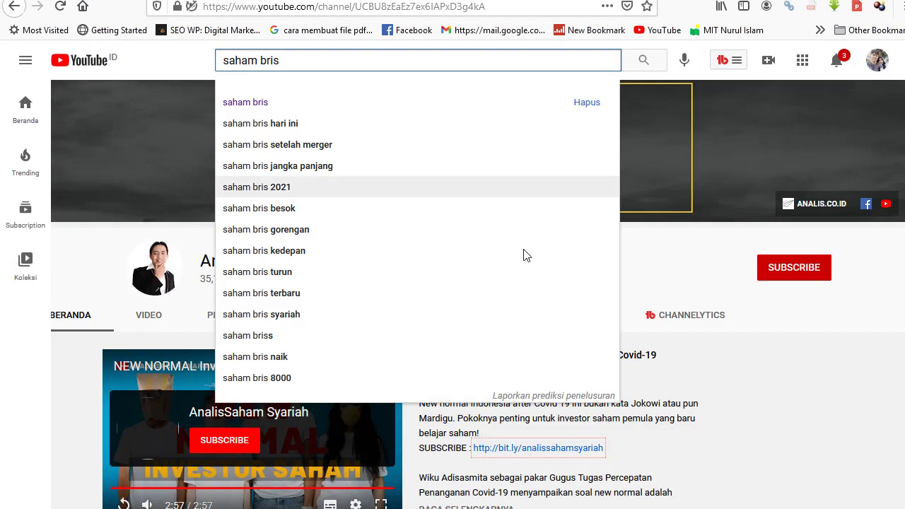
click(664, 263)
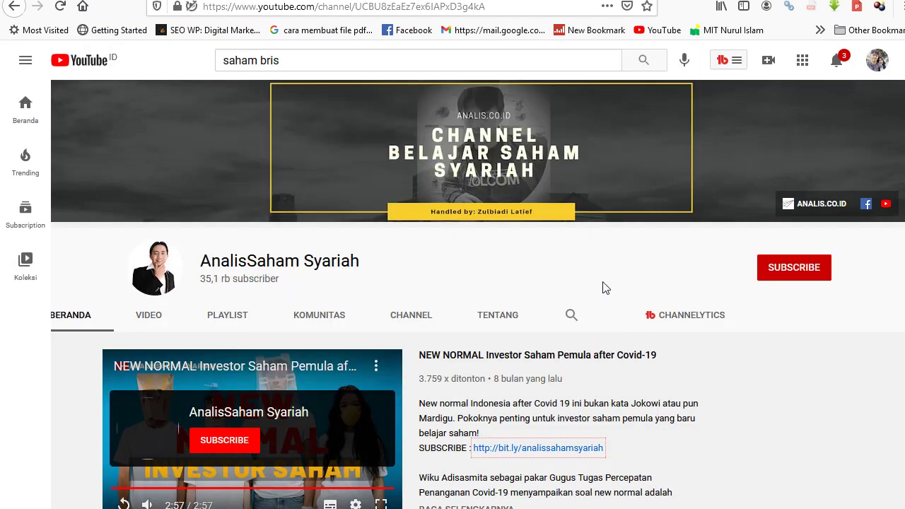